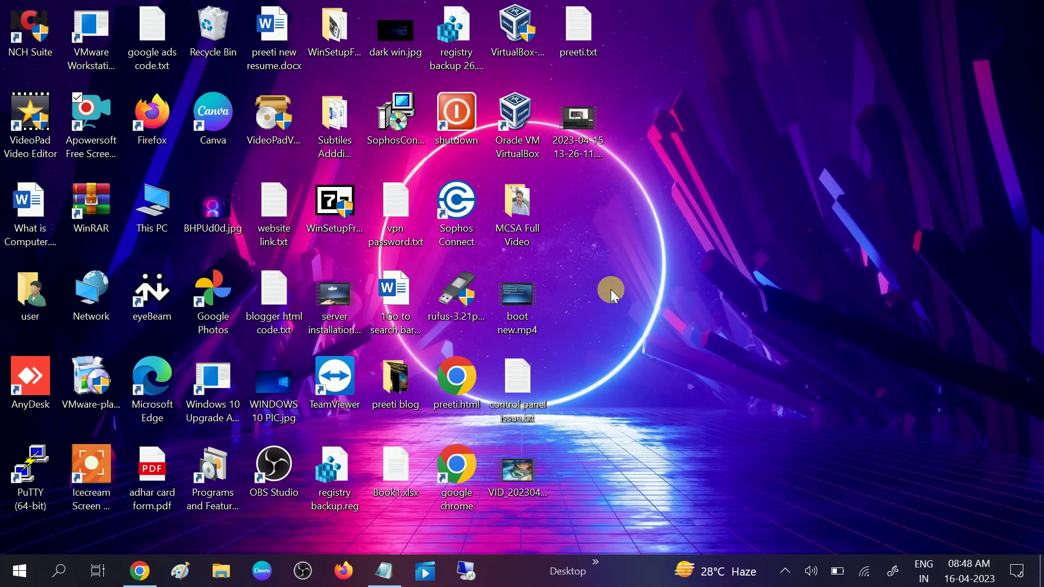
Search 'trouble' to open Troubleshoot settings and show the Additional troubleshooters list
click(59, 574)
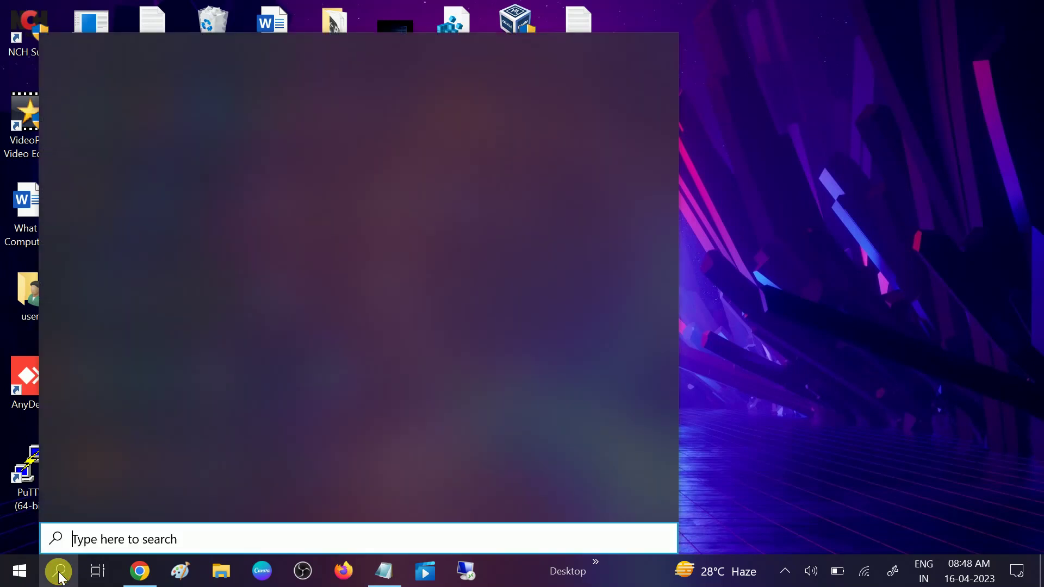
text(t)
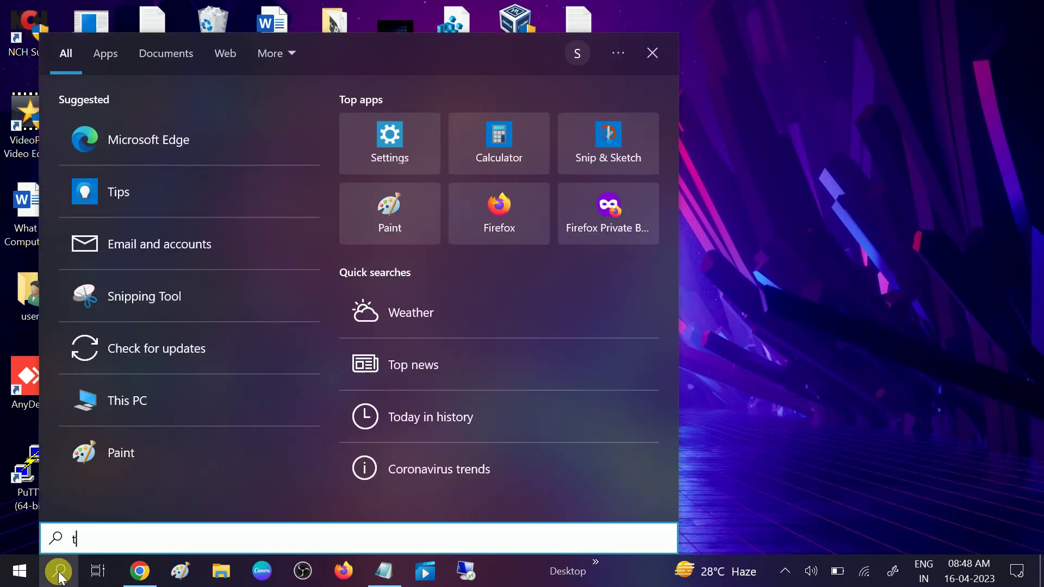
text(rouble)
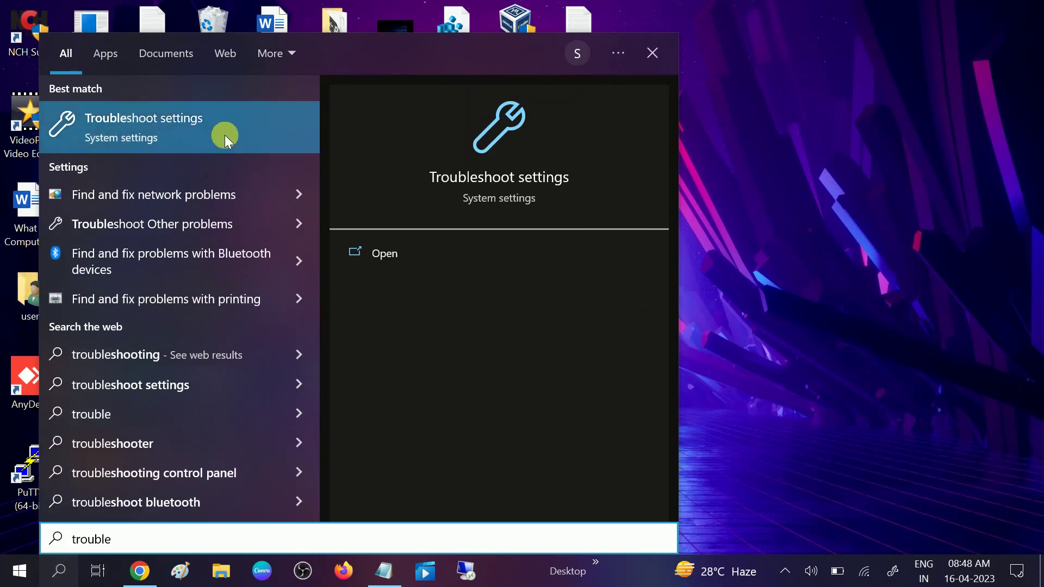
click(214, 129)
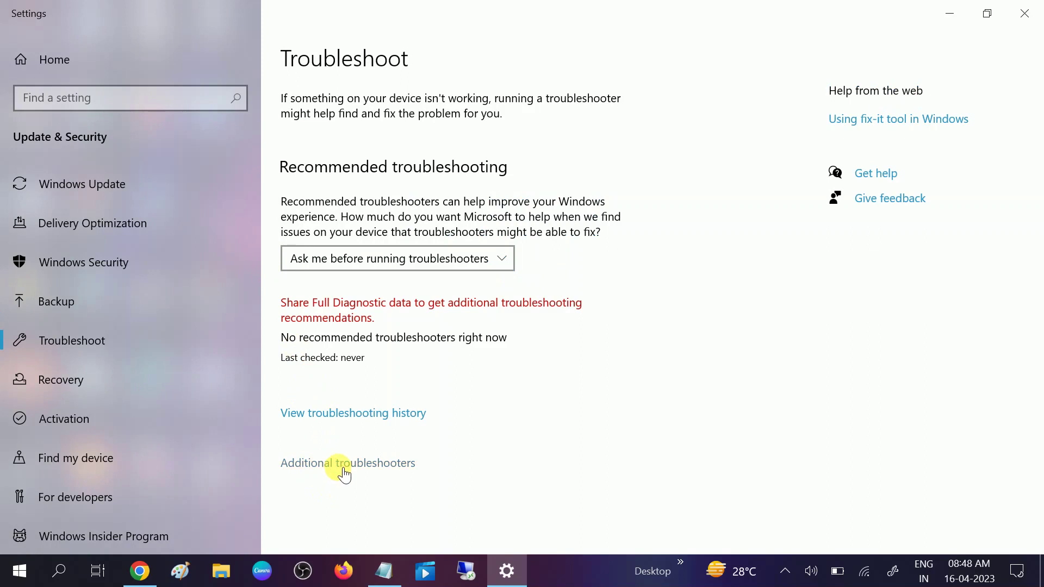
click(342, 471)
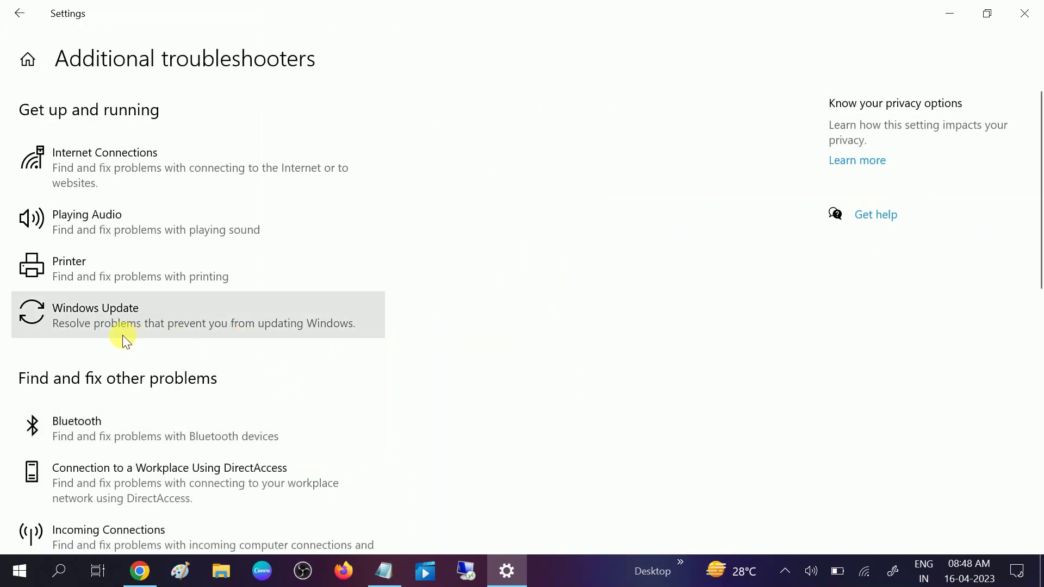
Run the Windows Update troubleshooter from the Additional troubleshooters list
click(147, 322)
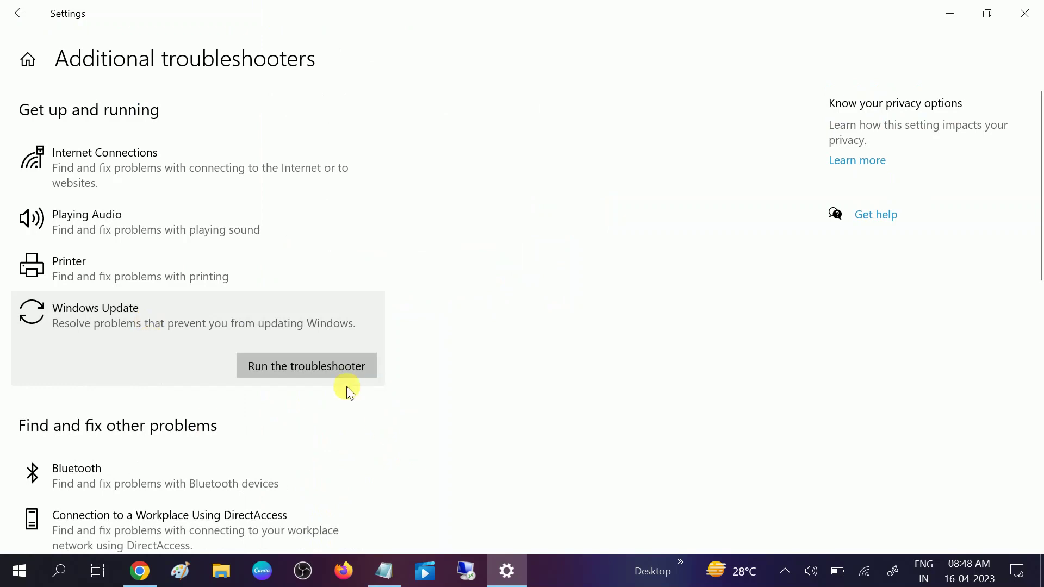
click(293, 364)
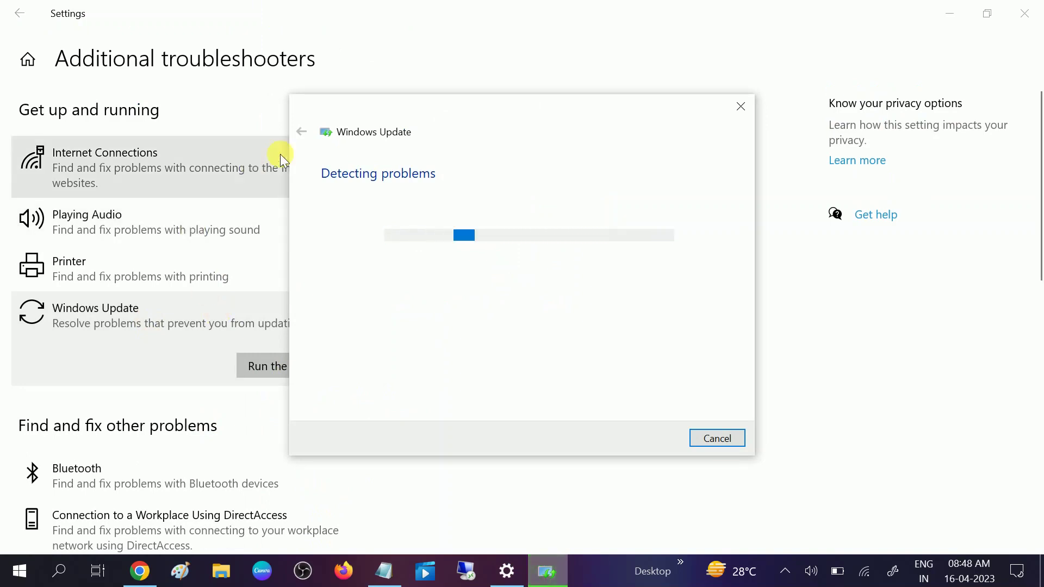
Search 'check' and open Check for updates to confirm Windows is up to date
click(66, 582)
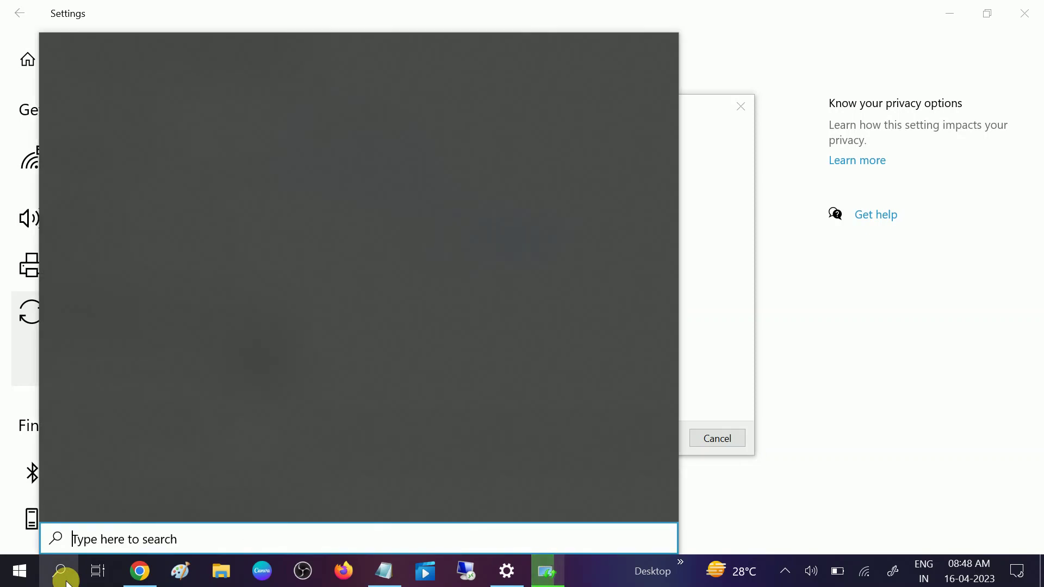
text(check)
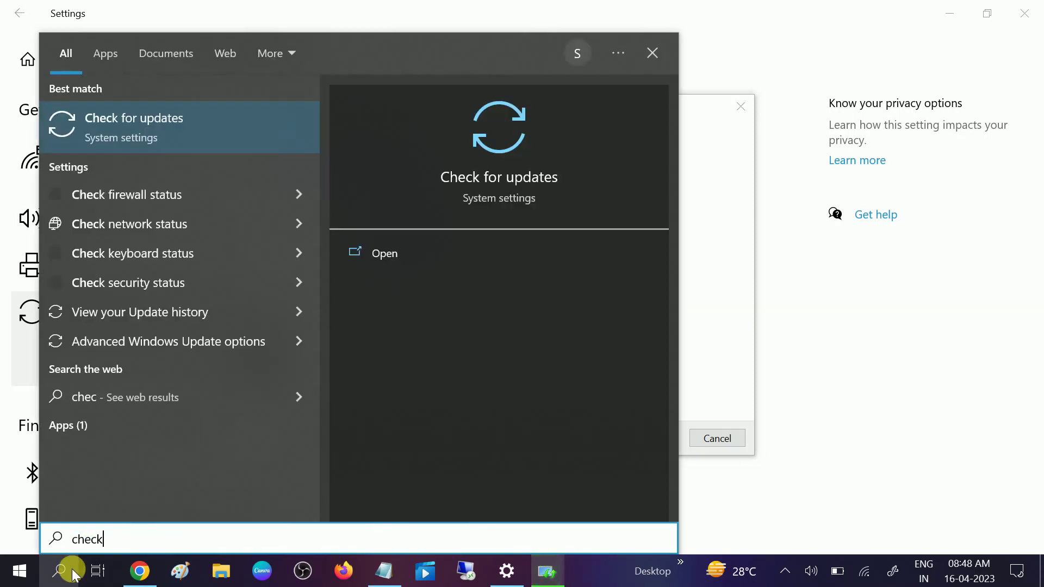
click(227, 119)
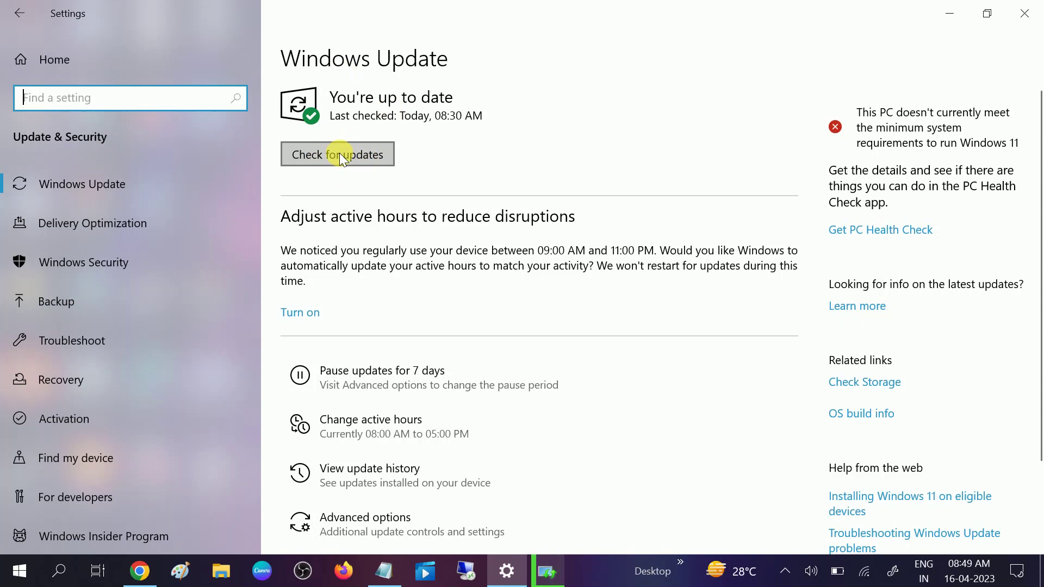
Minimize Settings, dismiss the troubleshooter's no-problem result, and bring up Settings' taskbar menu
click(949, 12)
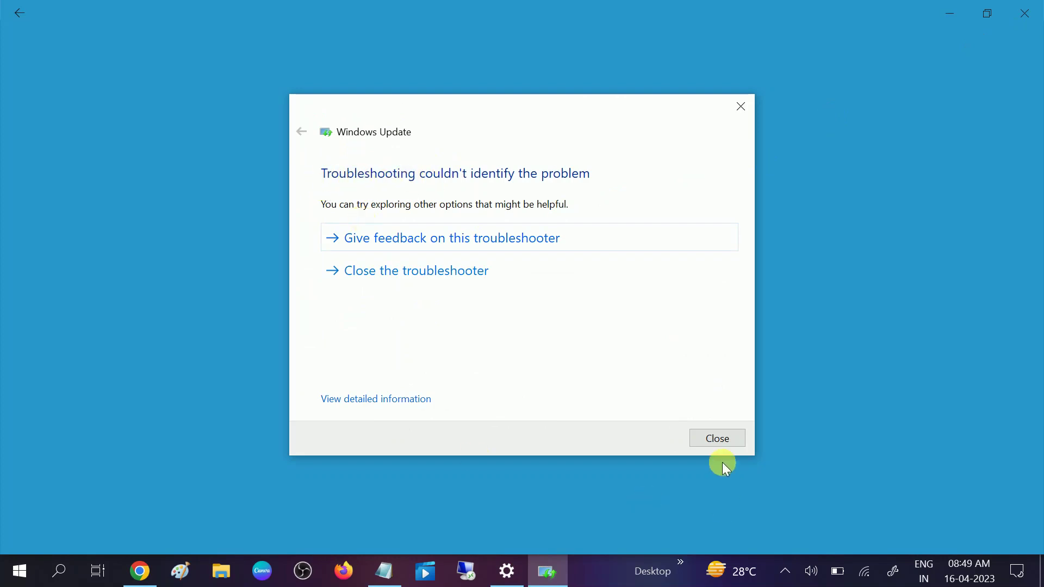
click(722, 440)
right_click(506, 571)
Close Settings from the taskbar and refresh the desktop
click(478, 539)
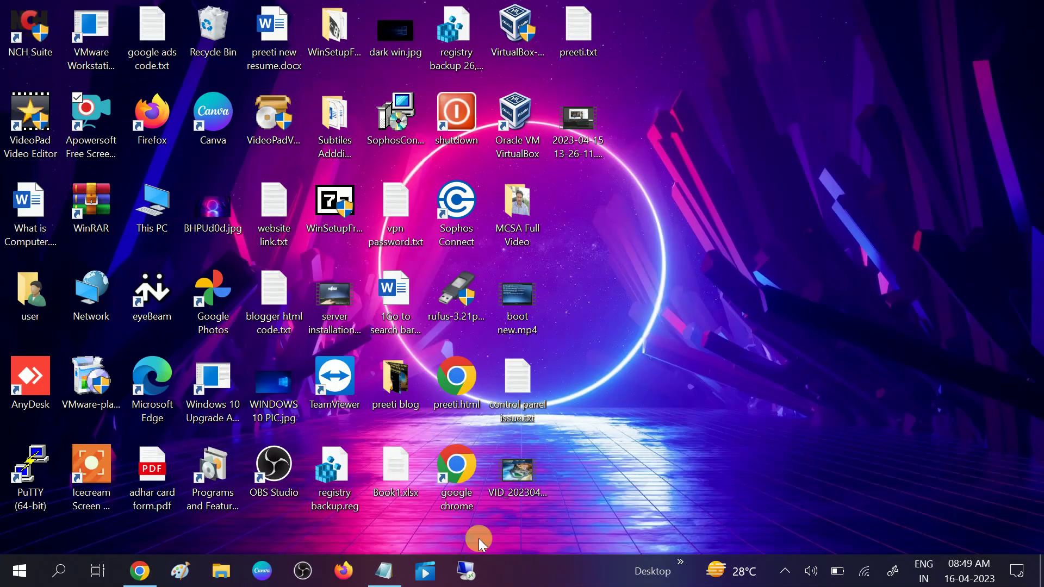
right_click(661, 337)
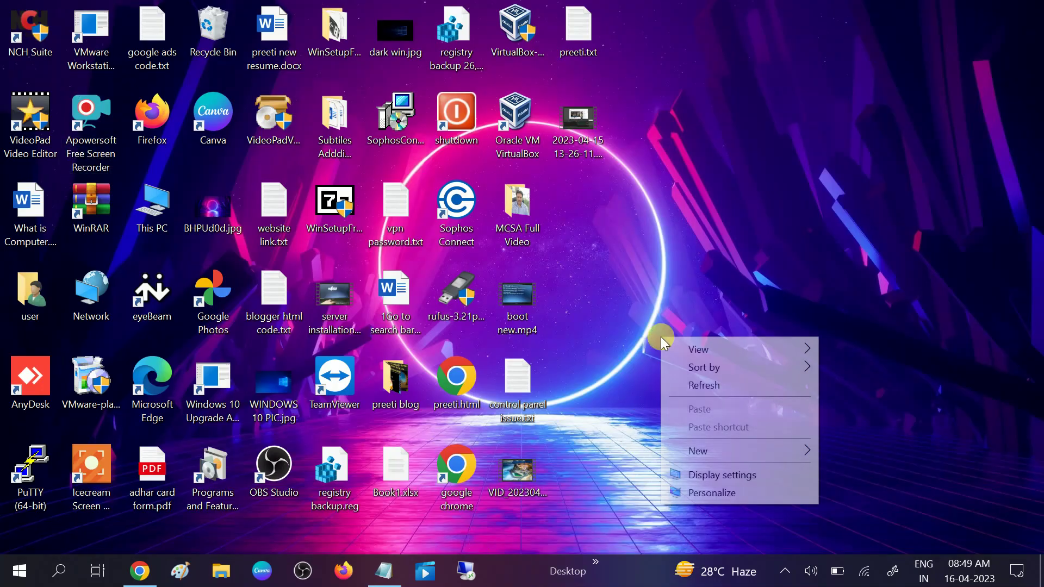
click(708, 385)
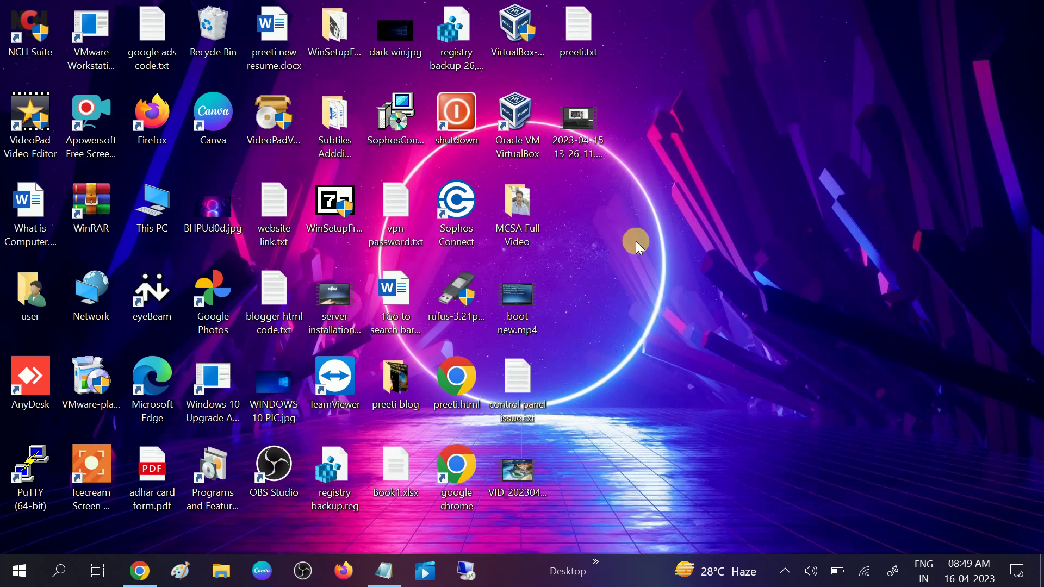
Search 'servi' and launch the Services console
click(61, 573)
text(servi)
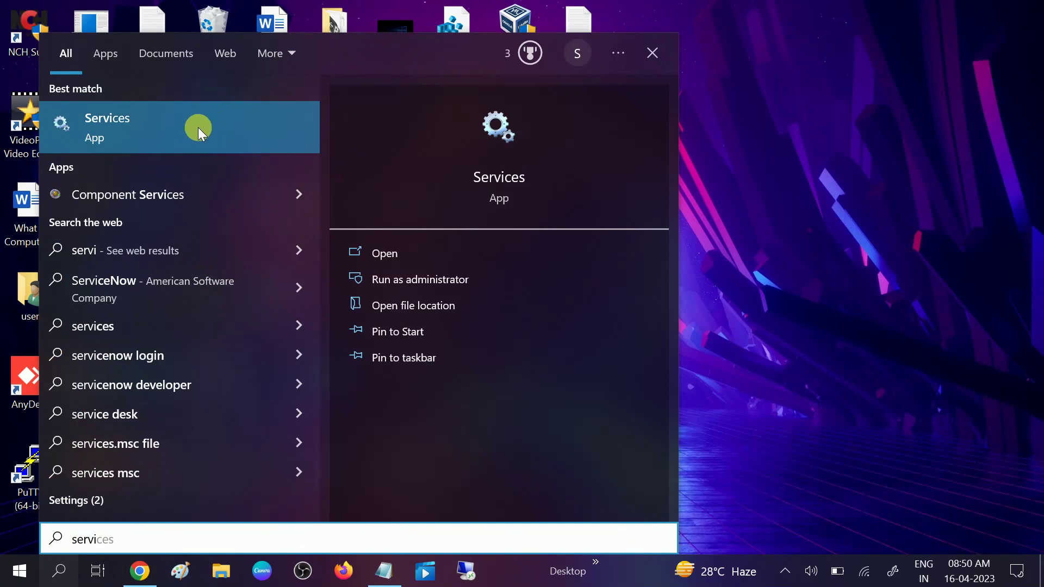
click(171, 130)
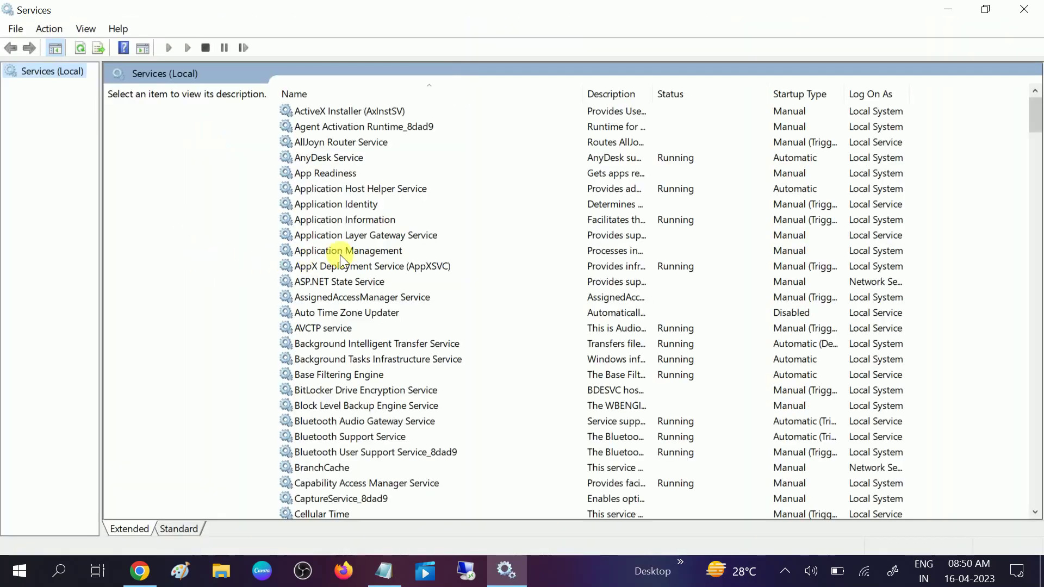
Jump to the W services, select Windows Update, and bring up its context menu
click(357, 220)
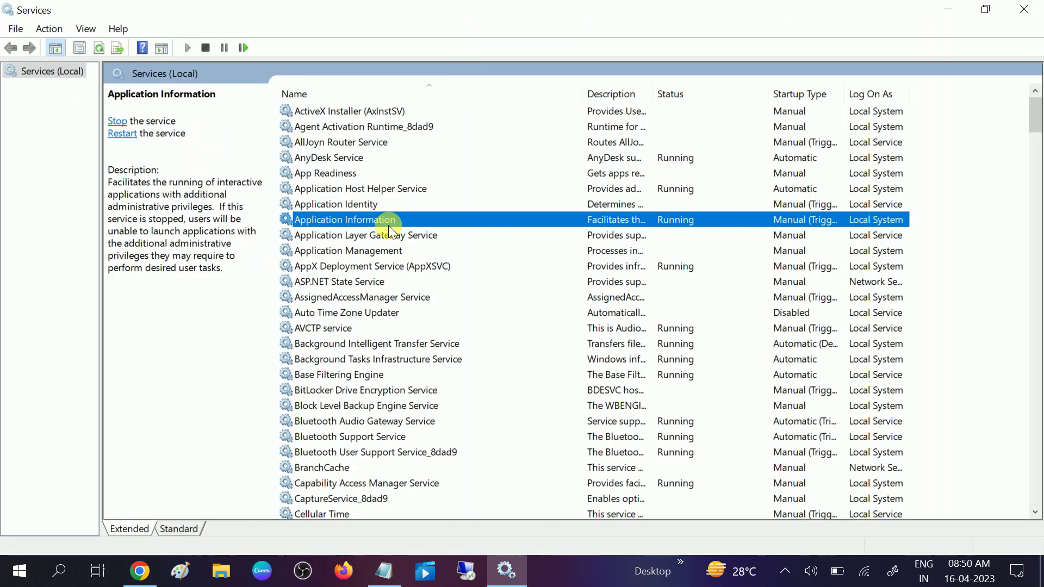
key(w)
key(Down)
key(Down)
key(Down)
key(Down)
key(Down)
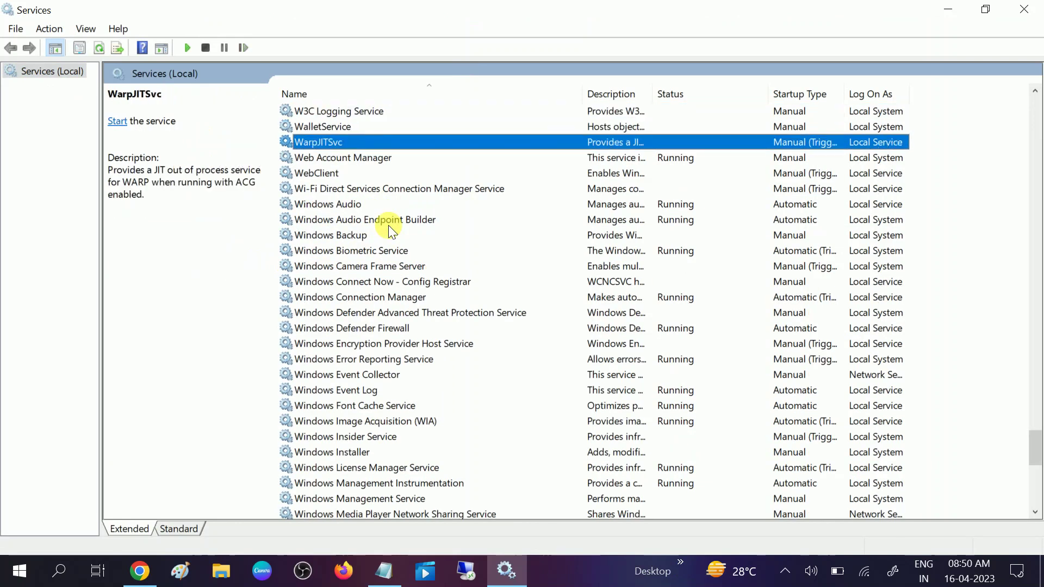
key(Down)
key(Down)
key(Down)
key(Down)
key(Down)
scroll(397, 289, down, 6)
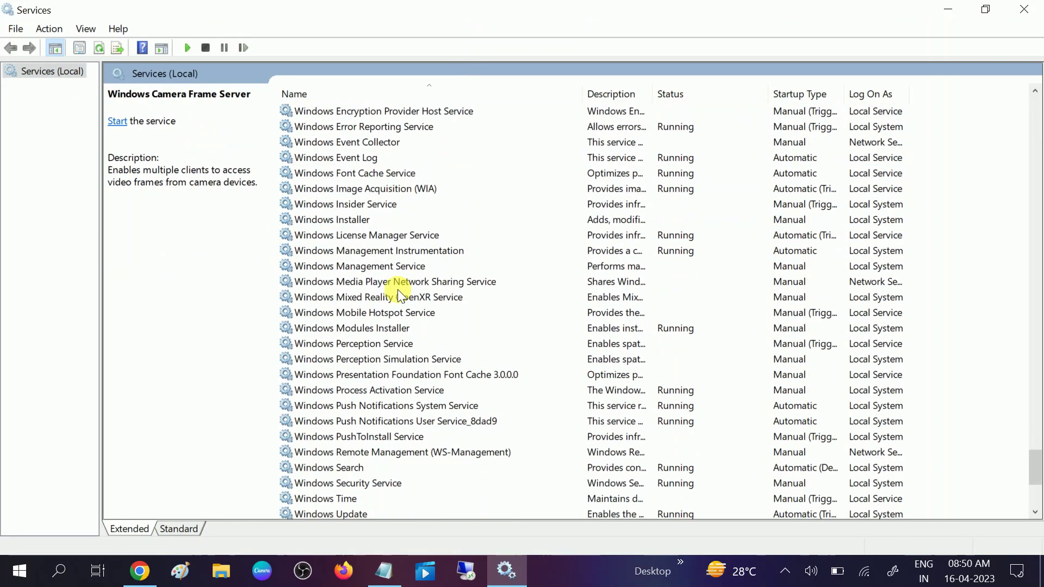
scroll(397, 294, down, 3)
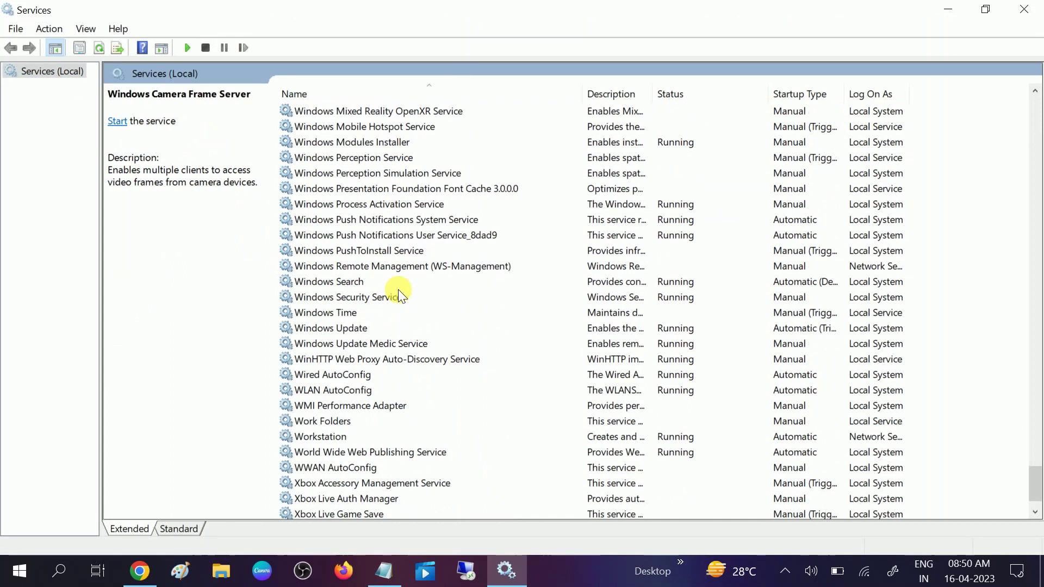
click(325, 332)
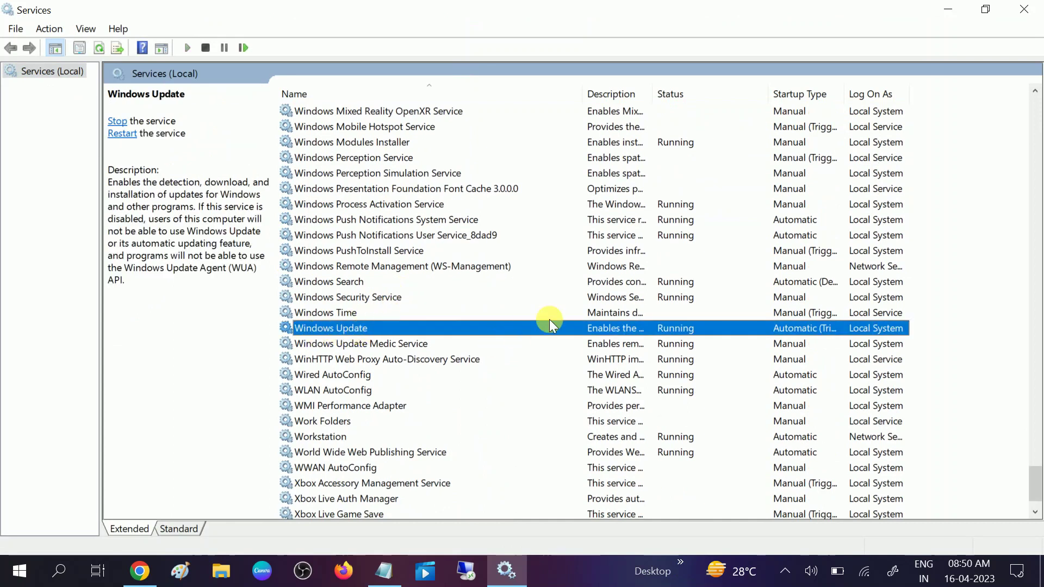
right_click(479, 328)
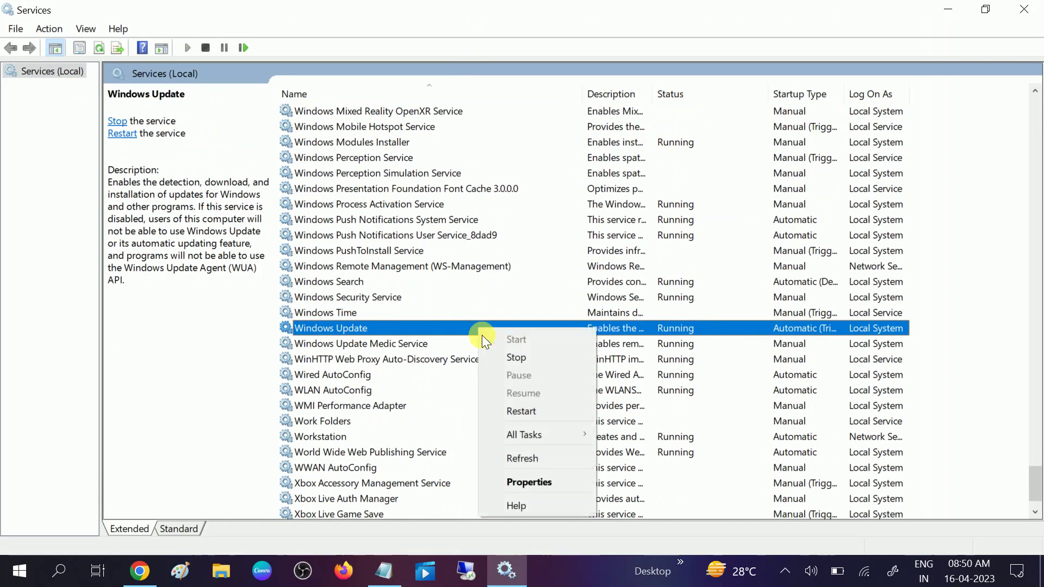
In Windows Update properties, set the startup type to Automatic and apply it
click(532, 483)
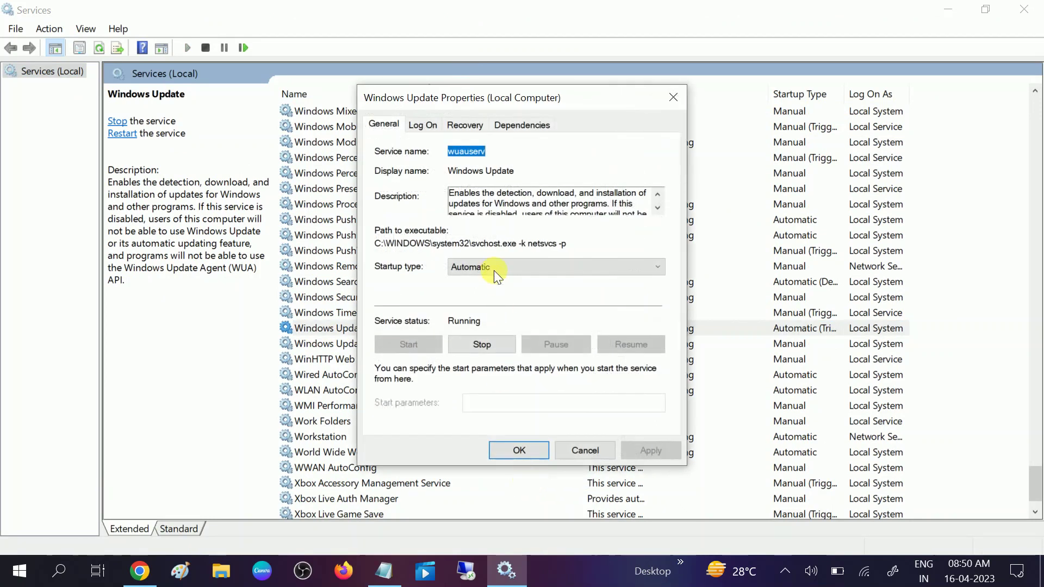
click(494, 270)
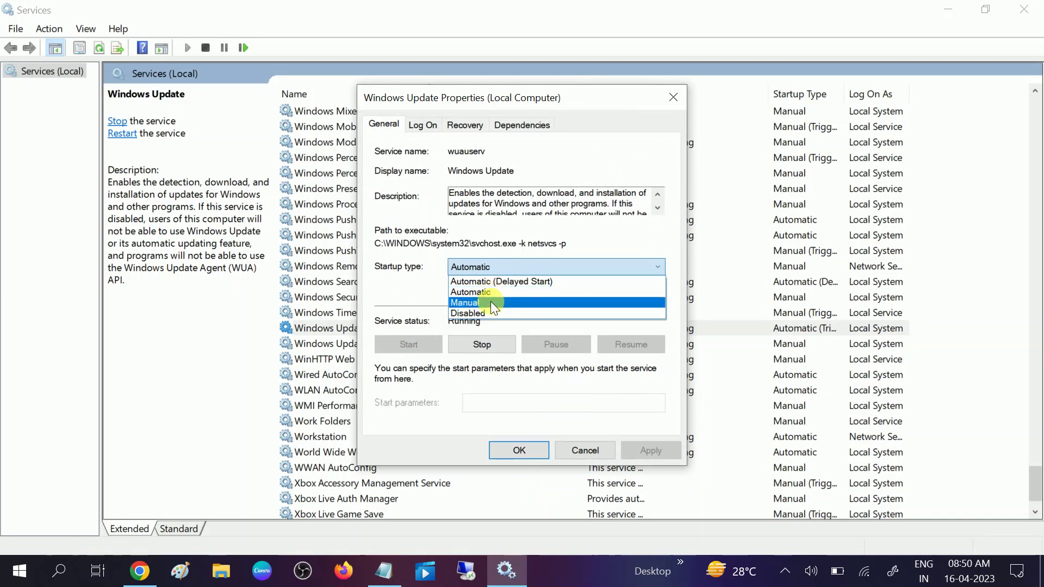
click(491, 302)
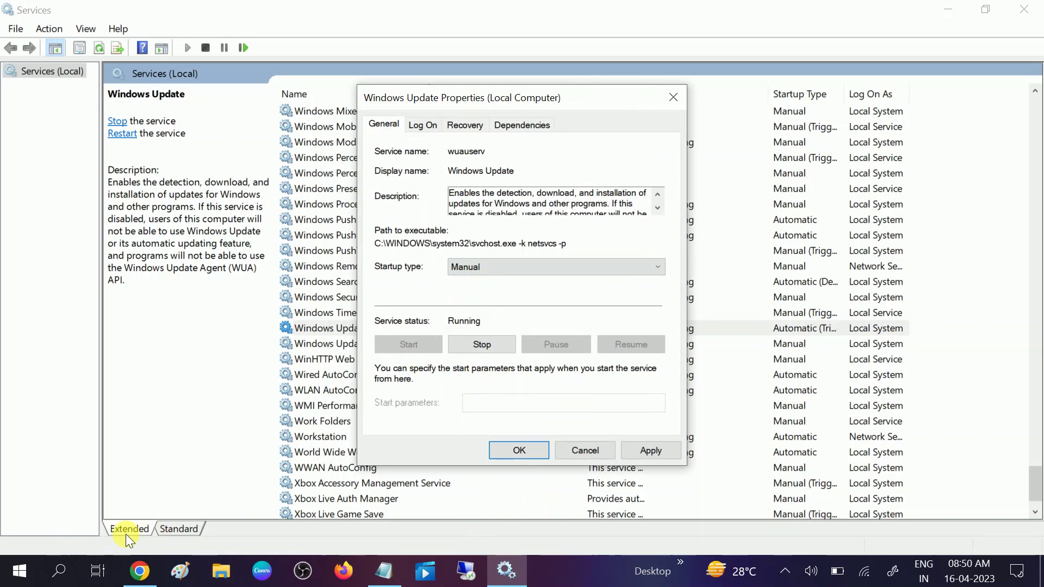
click(507, 270)
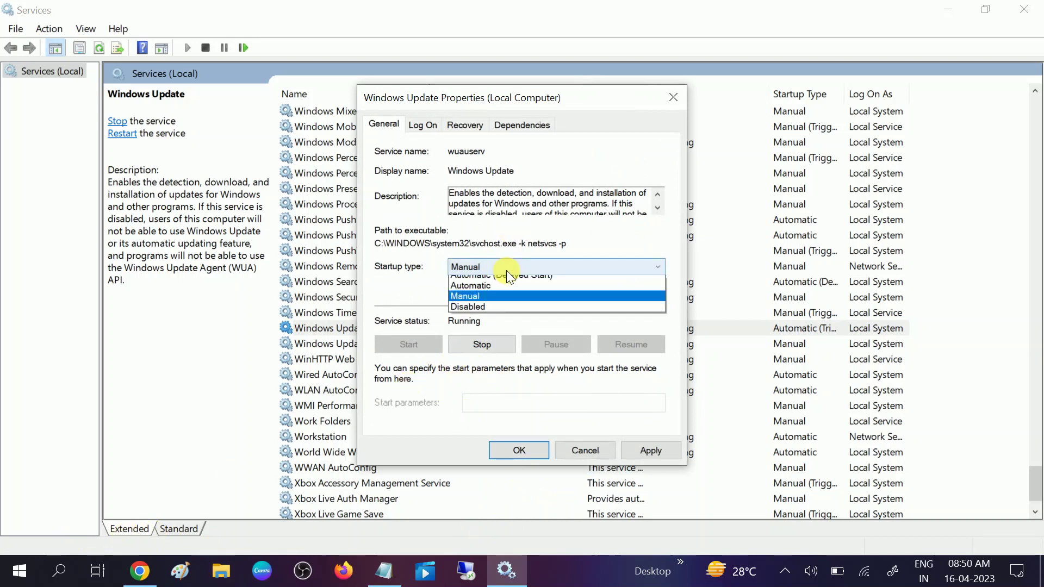
click(488, 291)
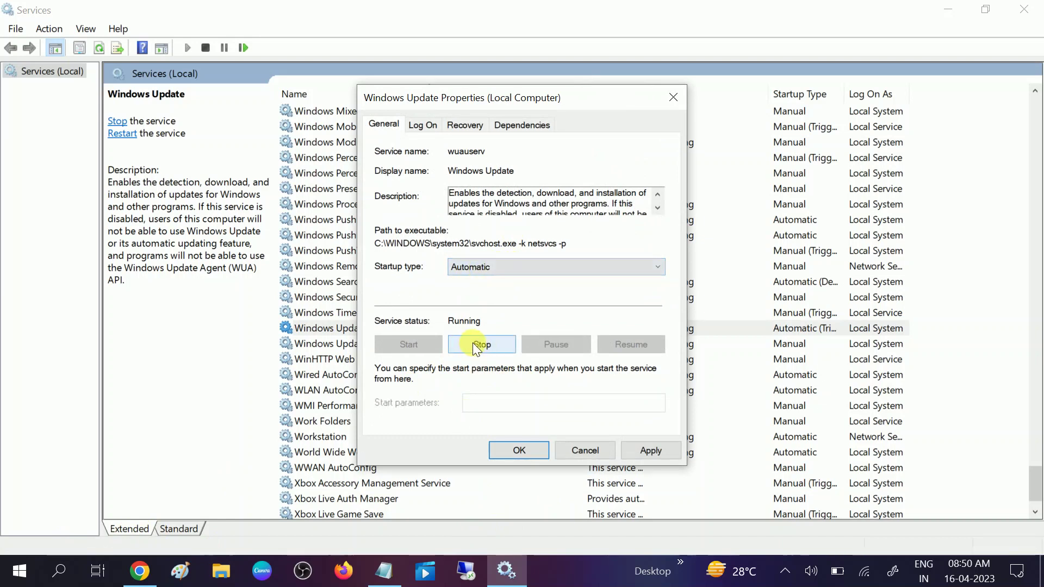
click(647, 449)
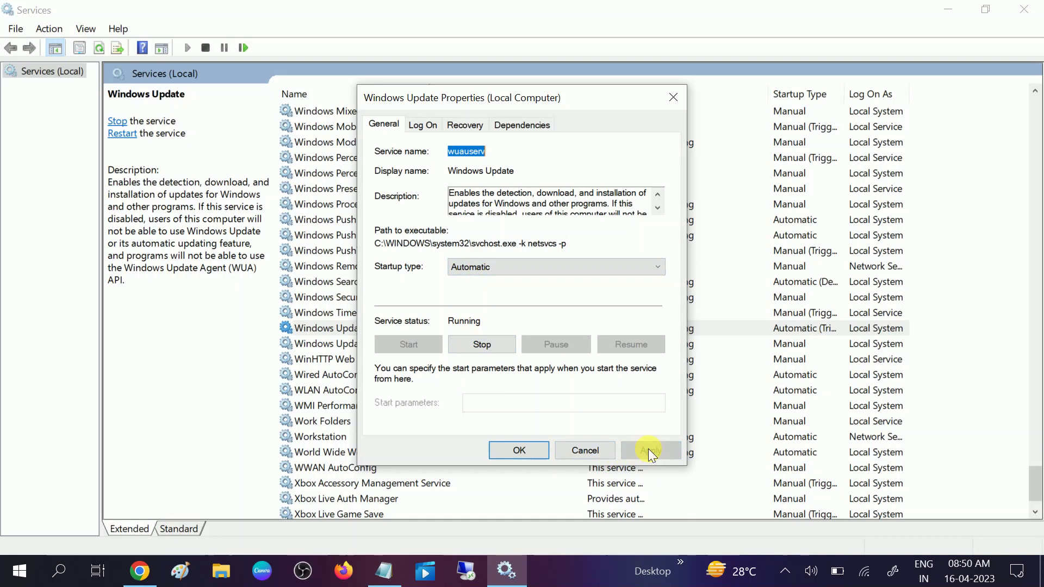
click(526, 451)
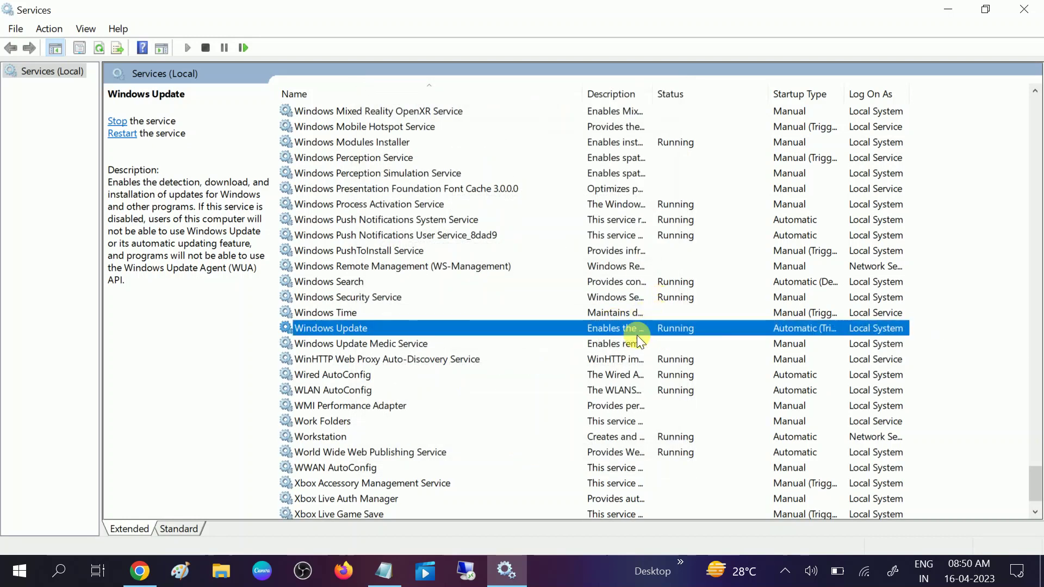
Reopen Windows Update properties, set the startup type to Manual, apply, and close
click(417, 343)
click(409, 327)
right_click(409, 326)
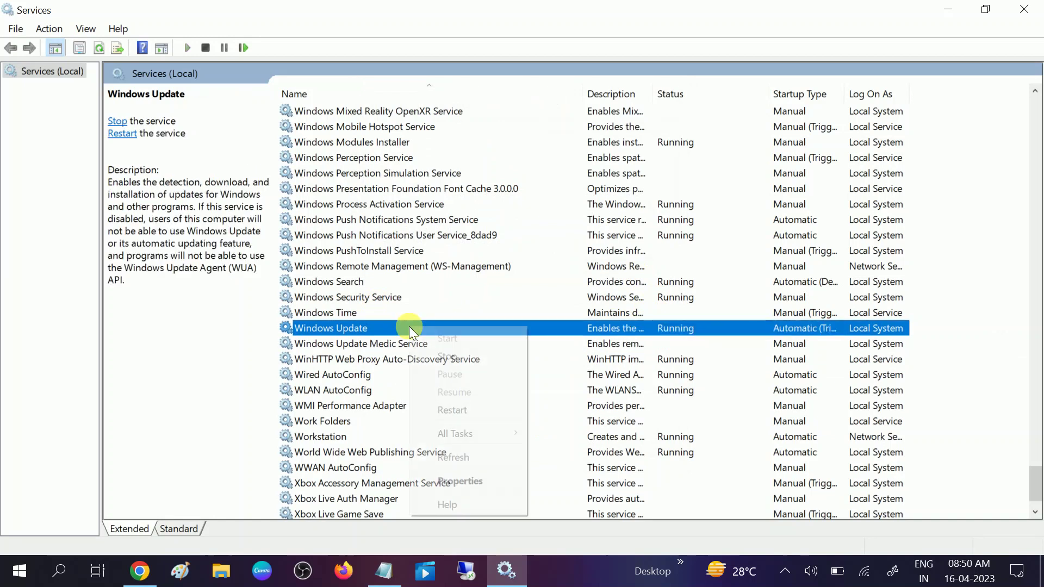
click(477, 481)
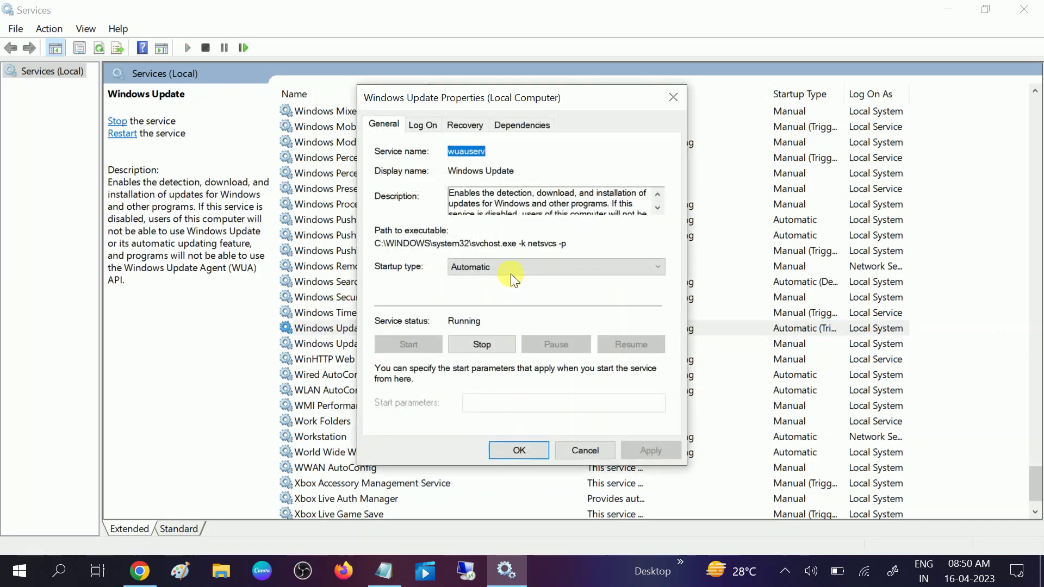
click(510, 269)
click(485, 301)
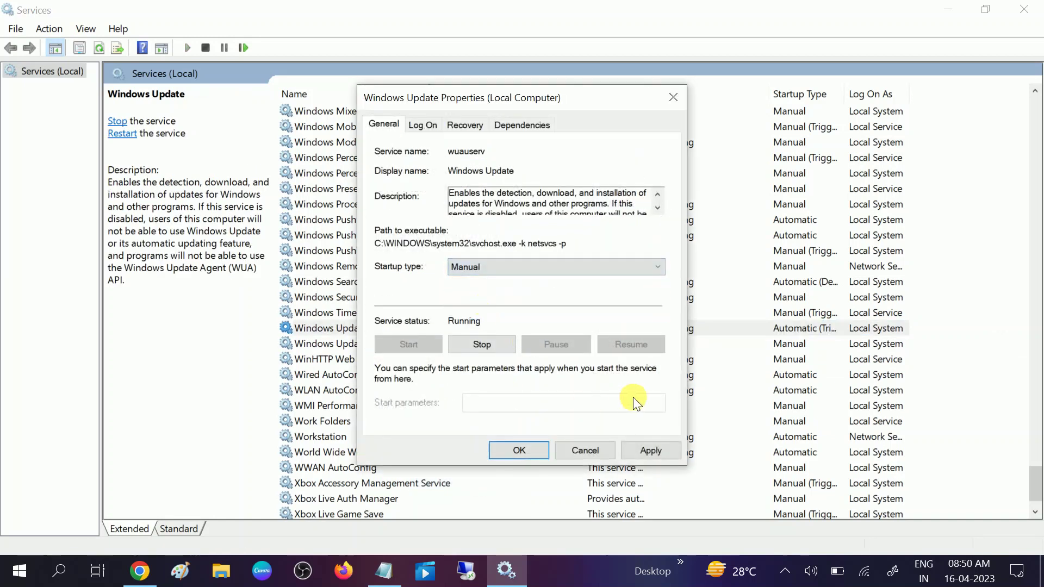
click(650, 449)
click(514, 448)
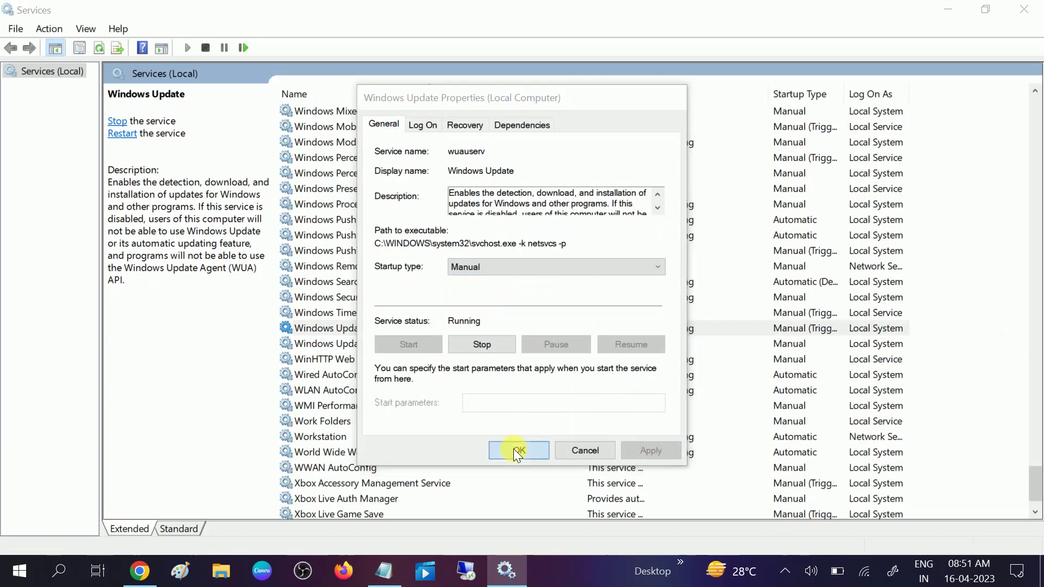
click(393, 343)
click(372, 327)
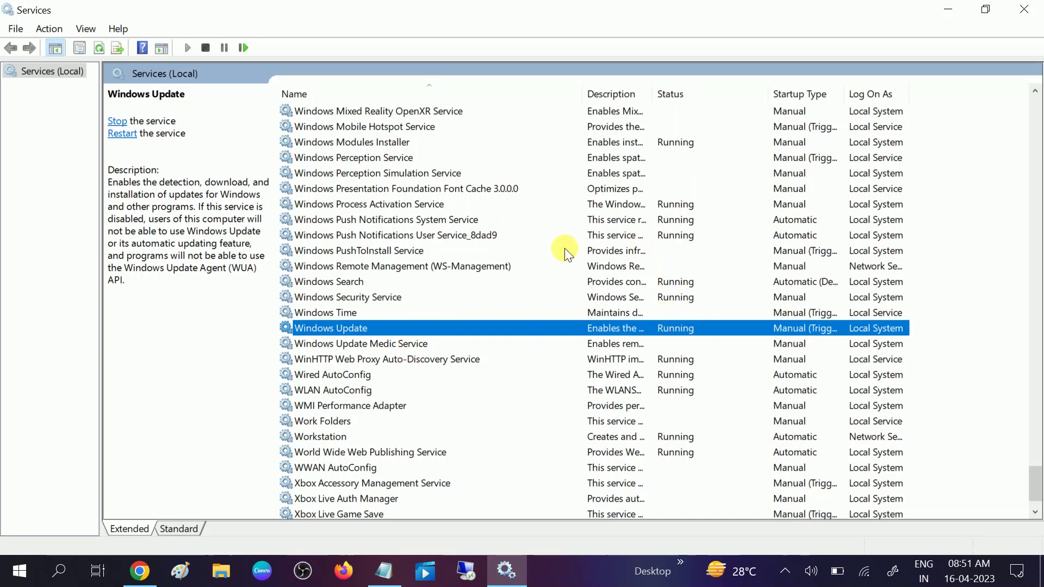
Close Services, refresh the desktop, and launch Google Chrome from its desktop shortcut
click(1036, 4)
right_click(771, 164)
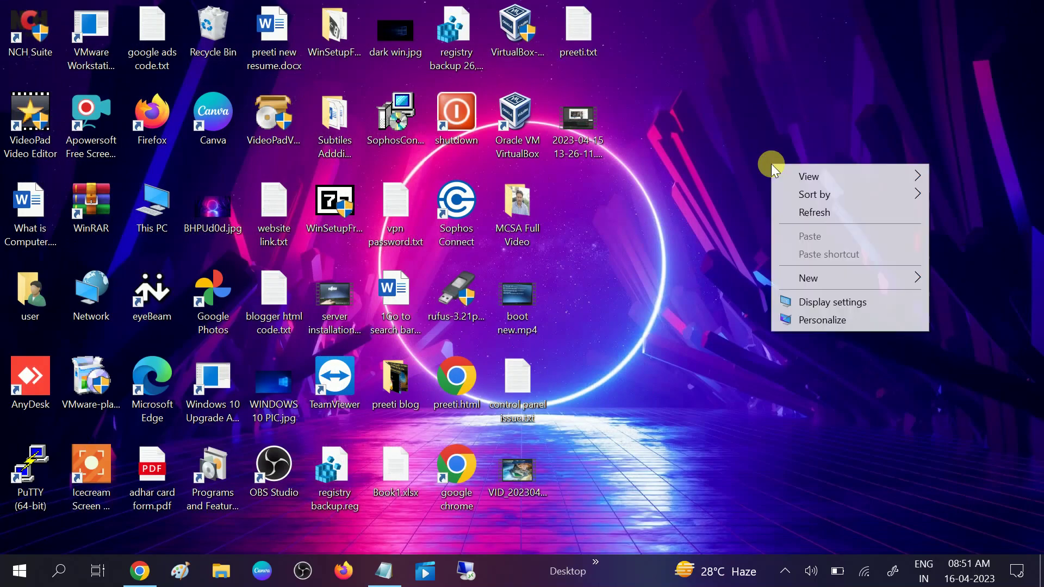
click(816, 214)
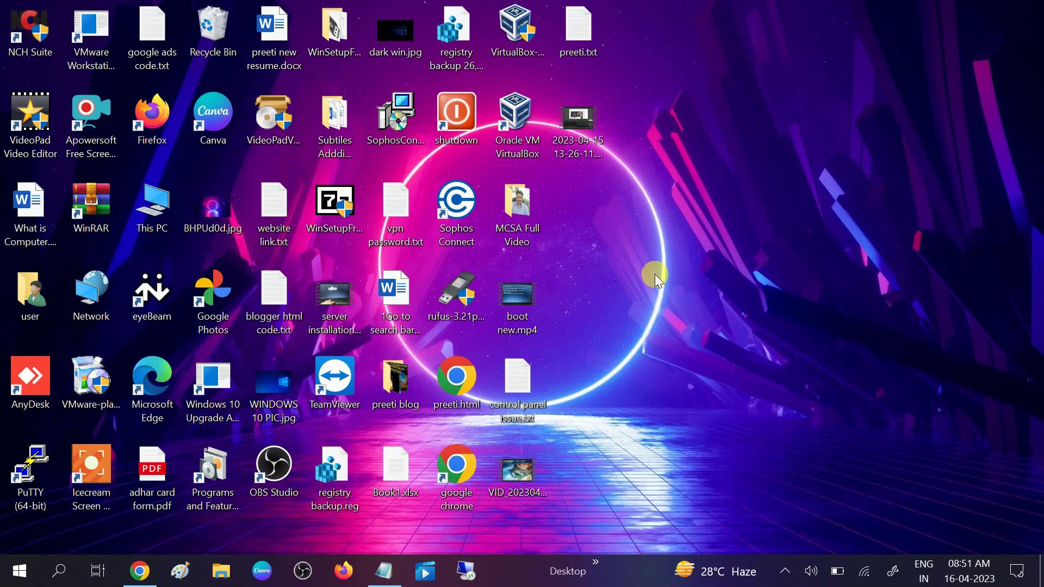
double_click(458, 474)
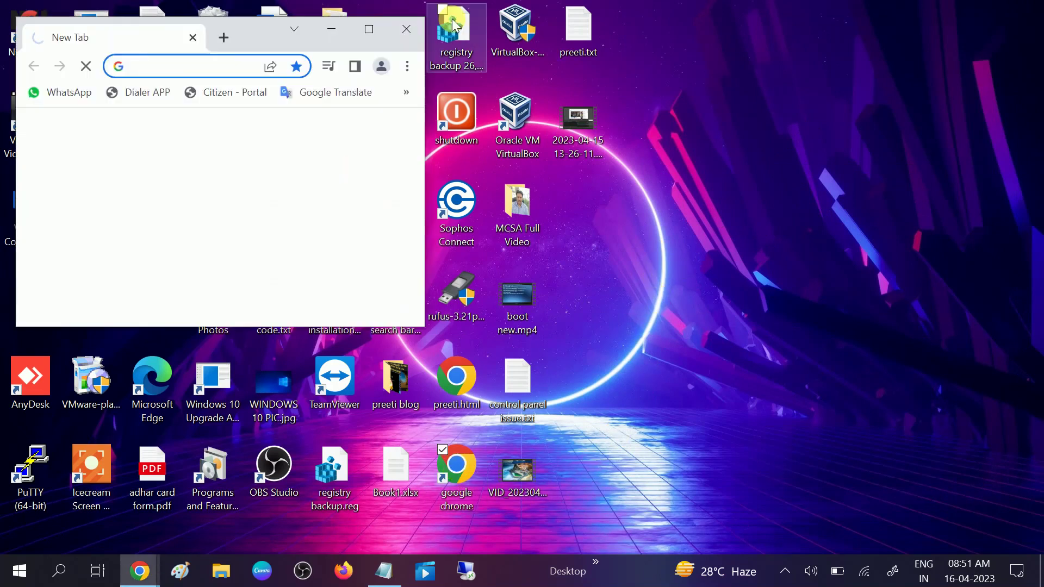
Maximize Chrome, search 'windows 10 download', and open Microsoft's Download Windows 10 page
click(378, 30)
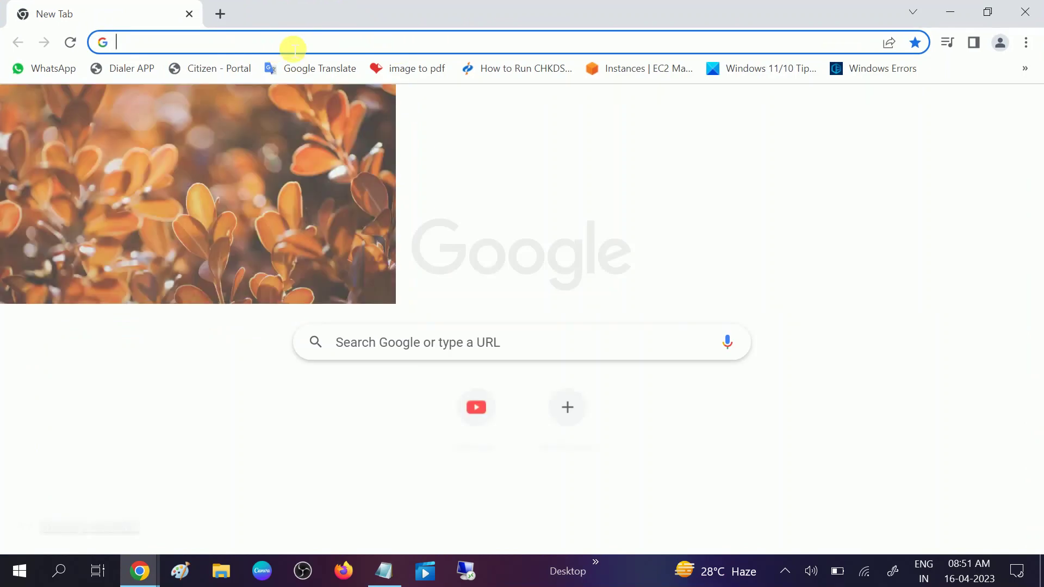
click(292, 50)
text(win)
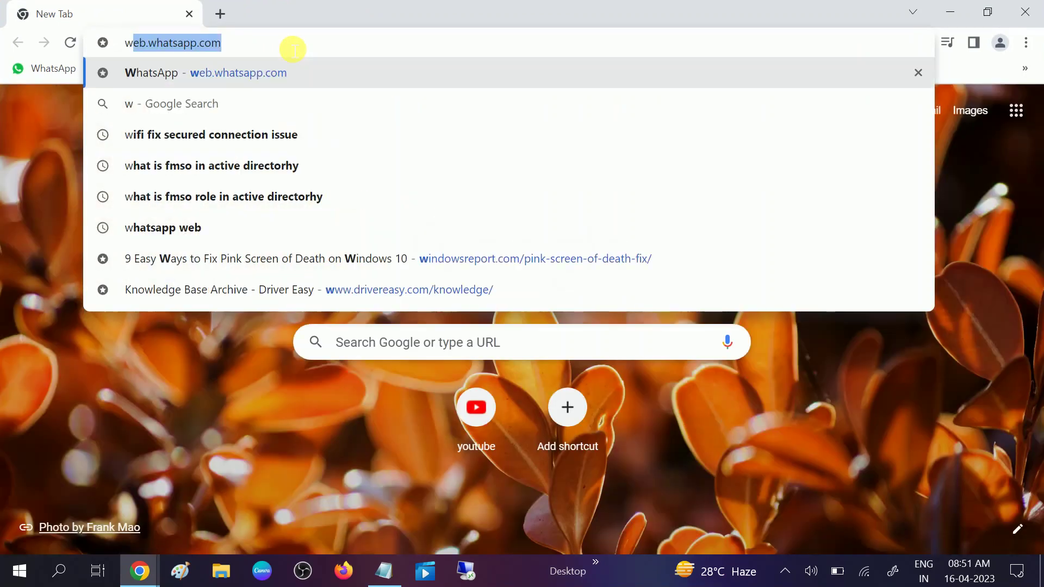
text(dows)
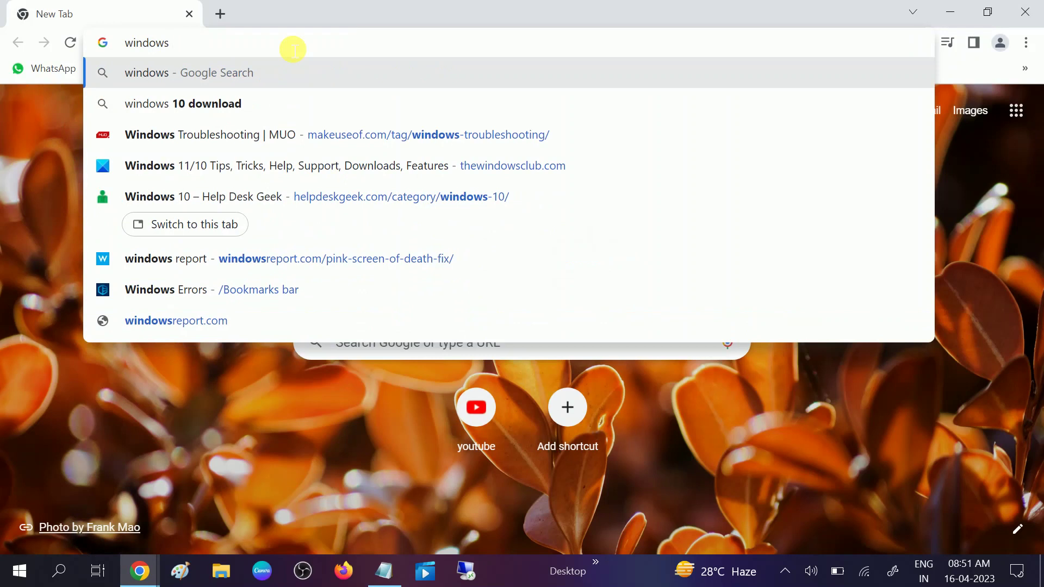
key(Down)
key(Return)
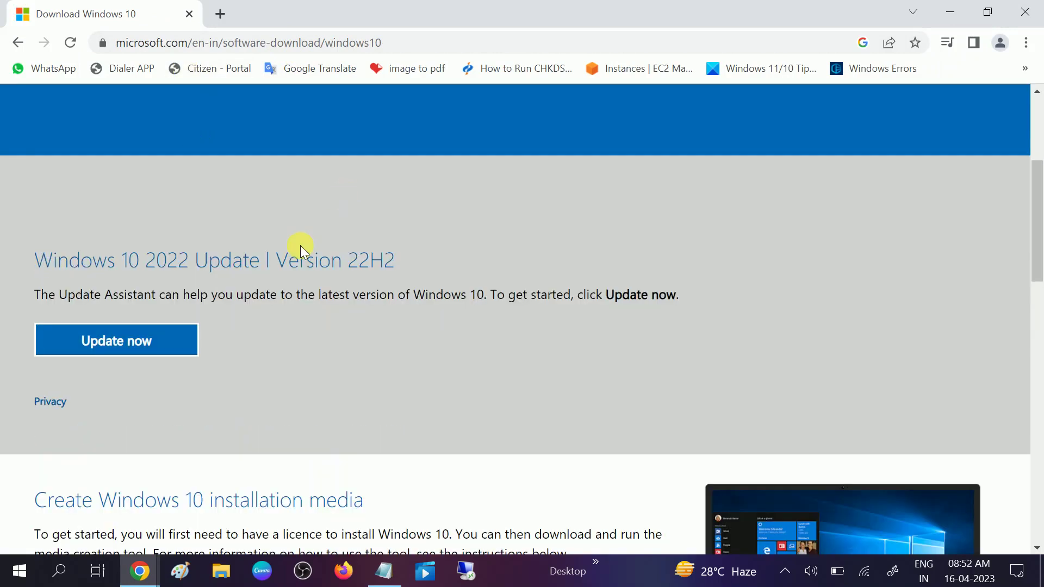
click(157, 344)
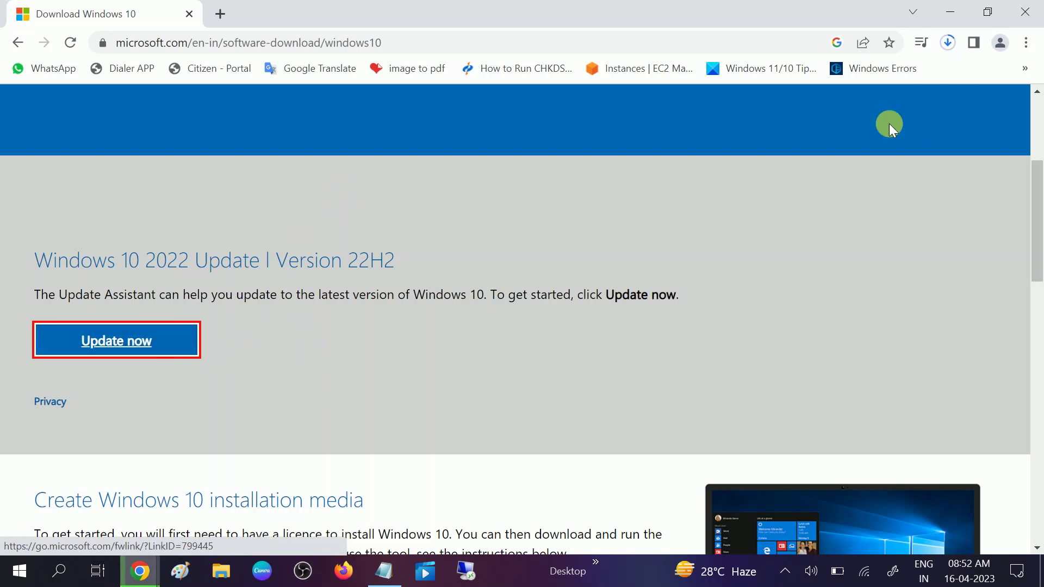
Watch Windows10Upgrade9252 (1).exe finish downloading at 3.2 MB, then switch to File Explorer
click(946, 40)
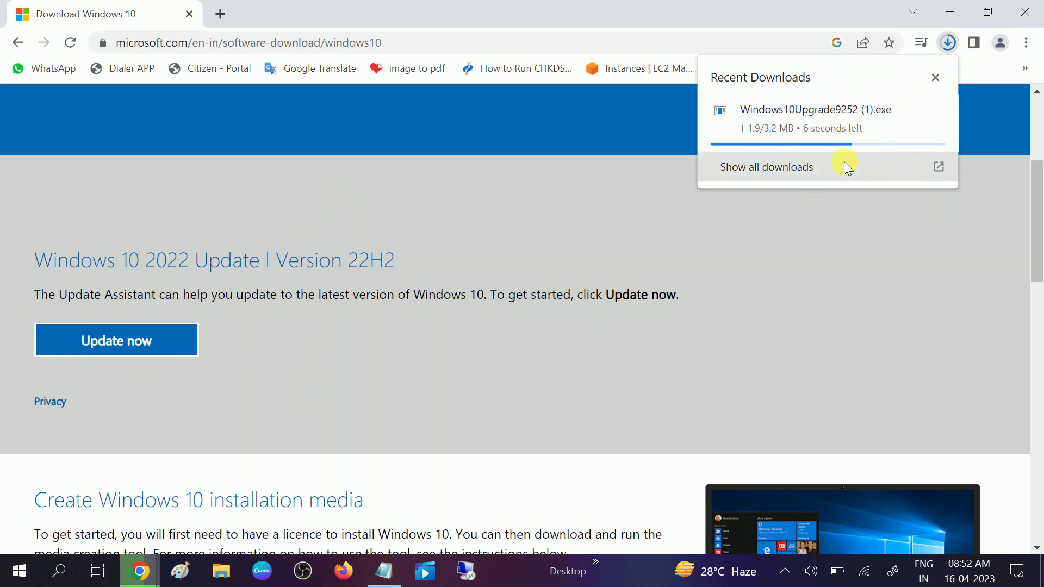
mouse_move(832, 136)
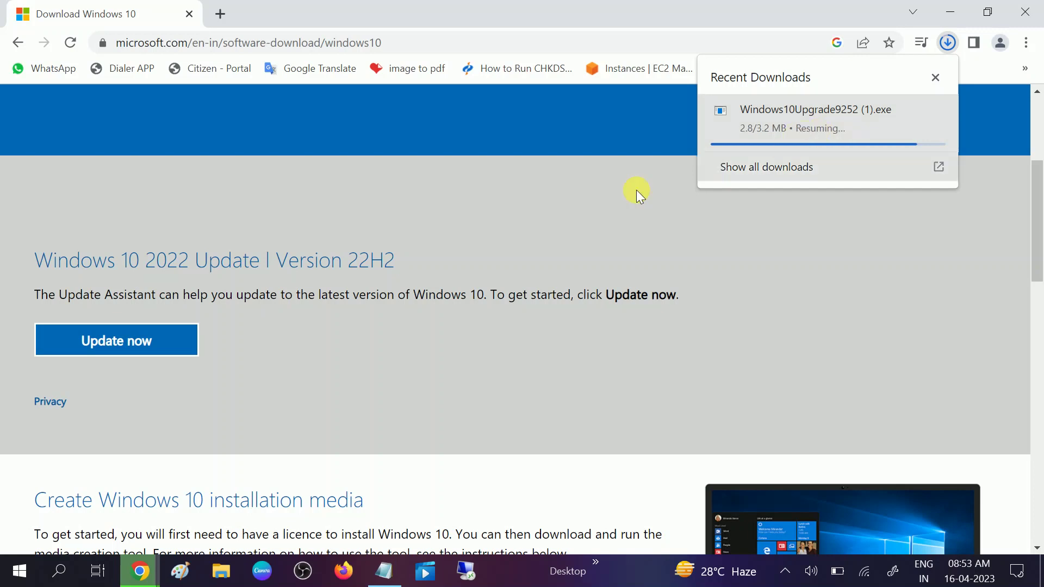
drag(277, 262, 404, 266)
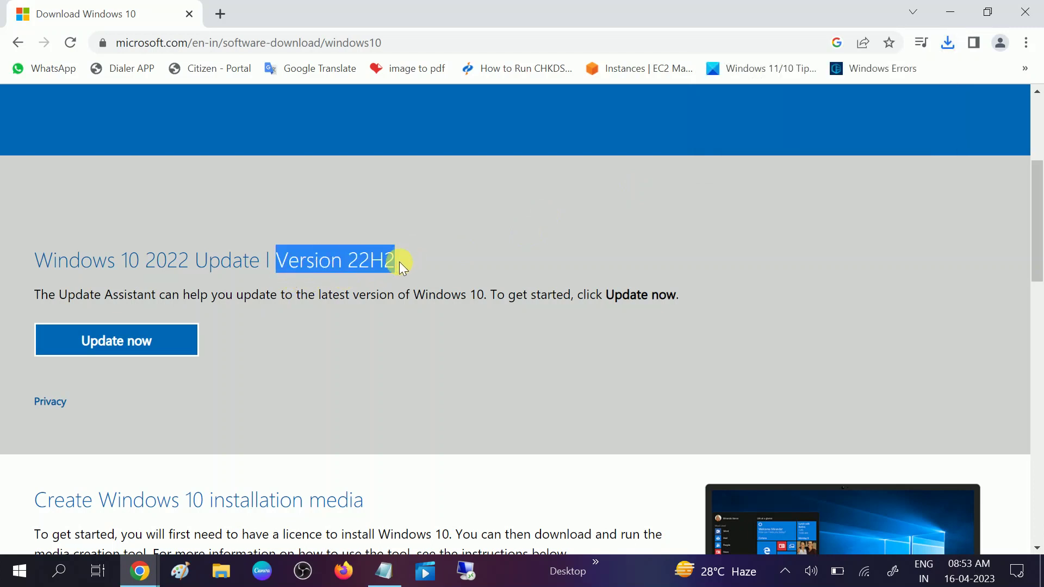
click(397, 262)
drag(278, 266, 373, 277)
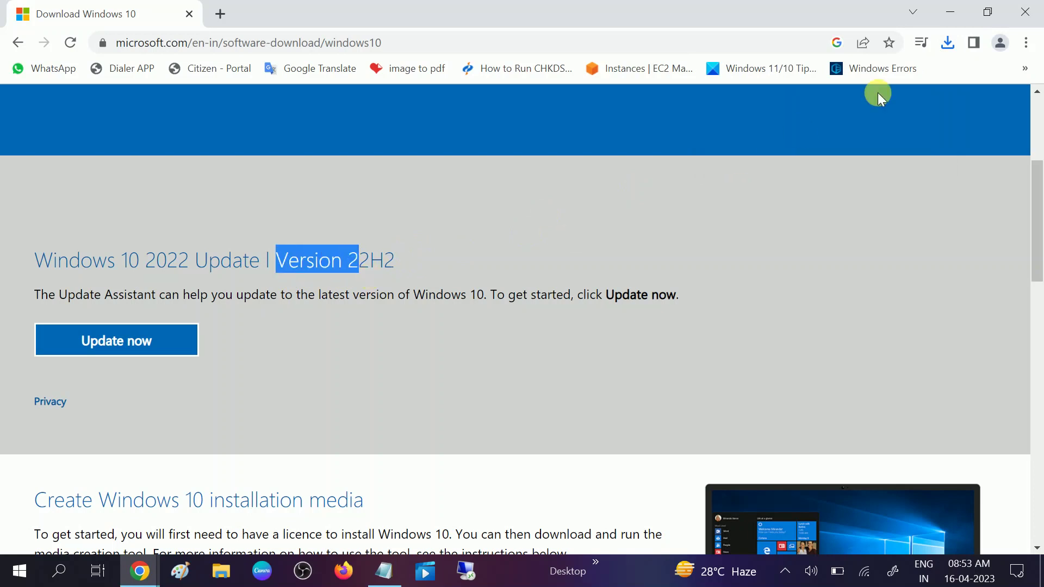
click(955, 41)
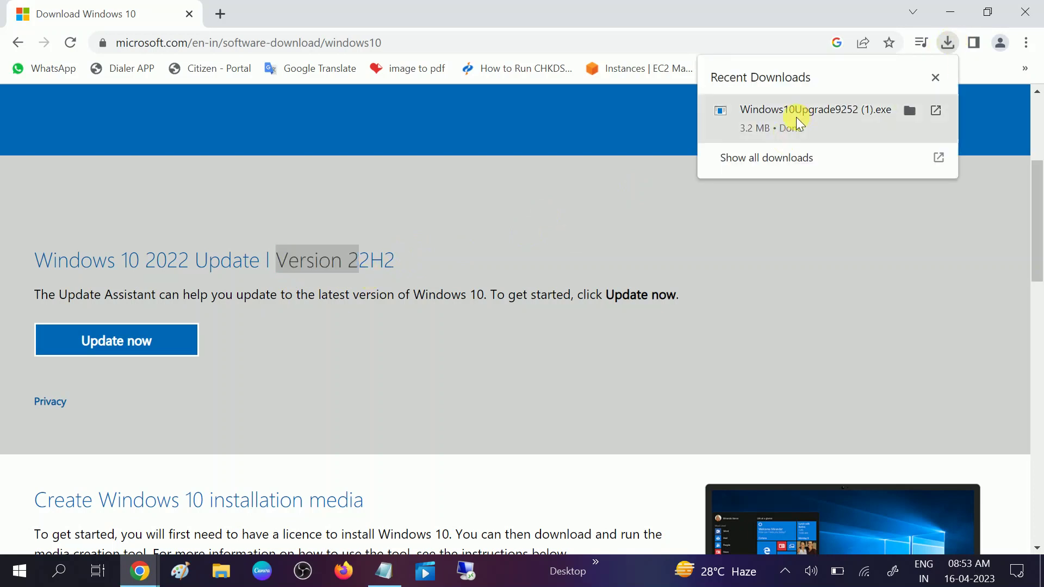
click(224, 576)
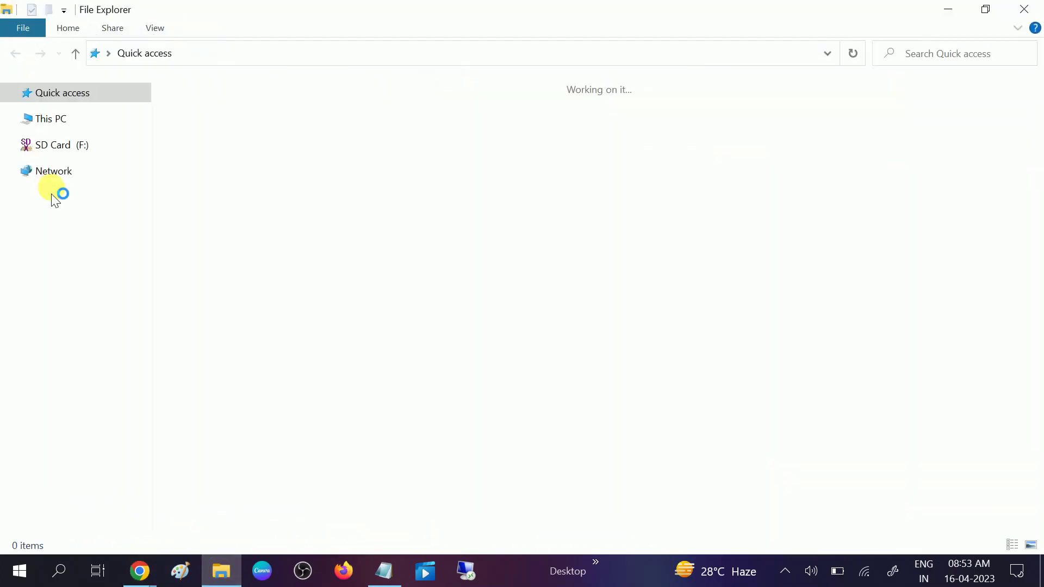
click(70, 198)
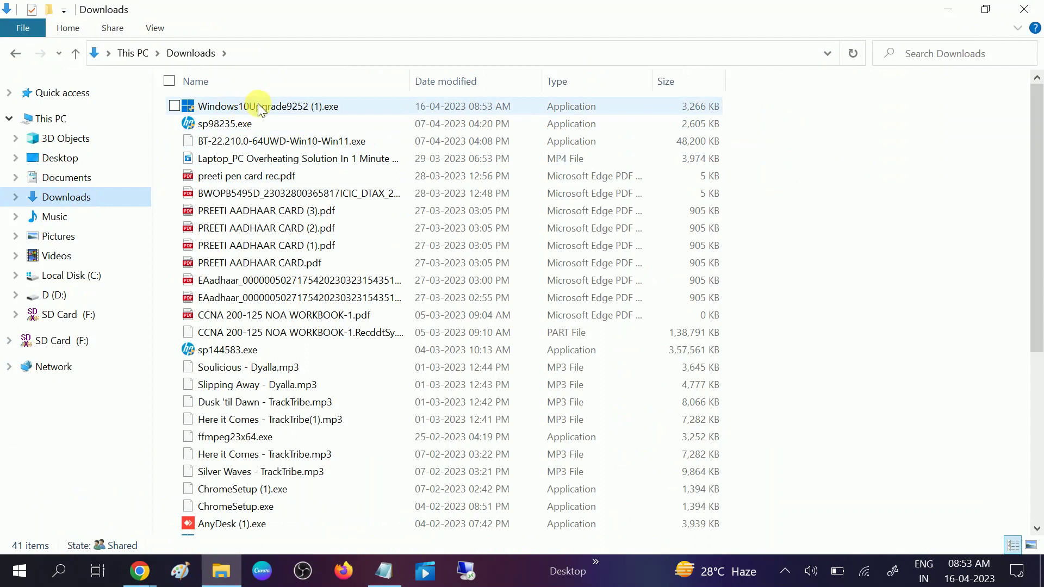
double_click(259, 103)
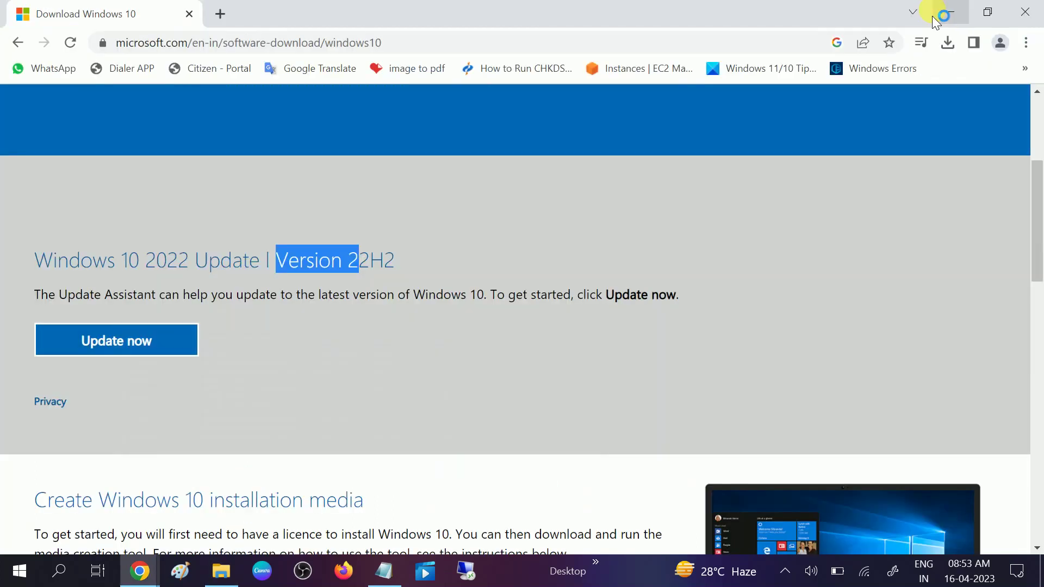
click(950, 14)
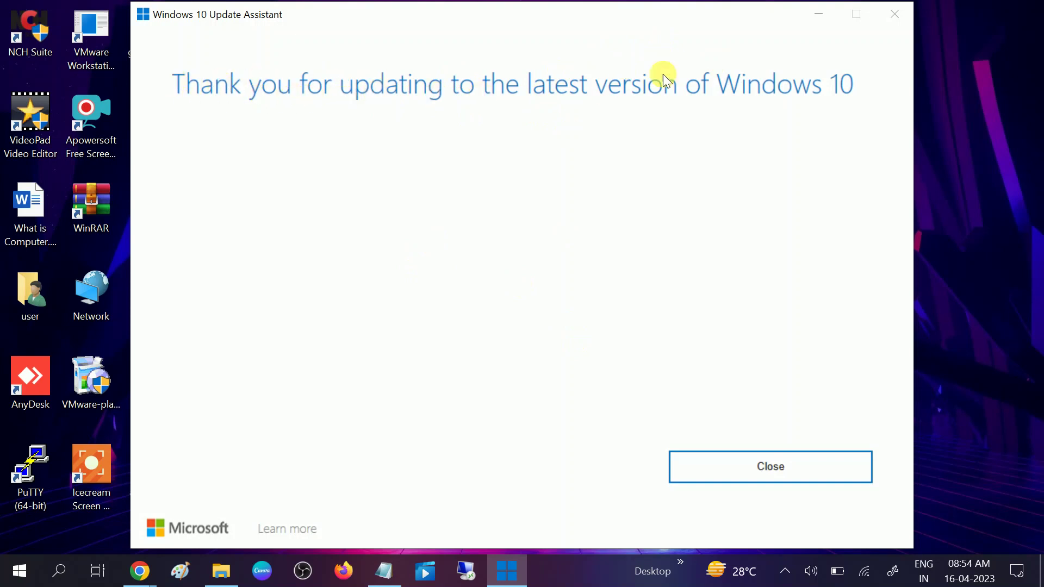
Close the Update Assistant on its 'Thank you for updating' screen
click(813, 459)
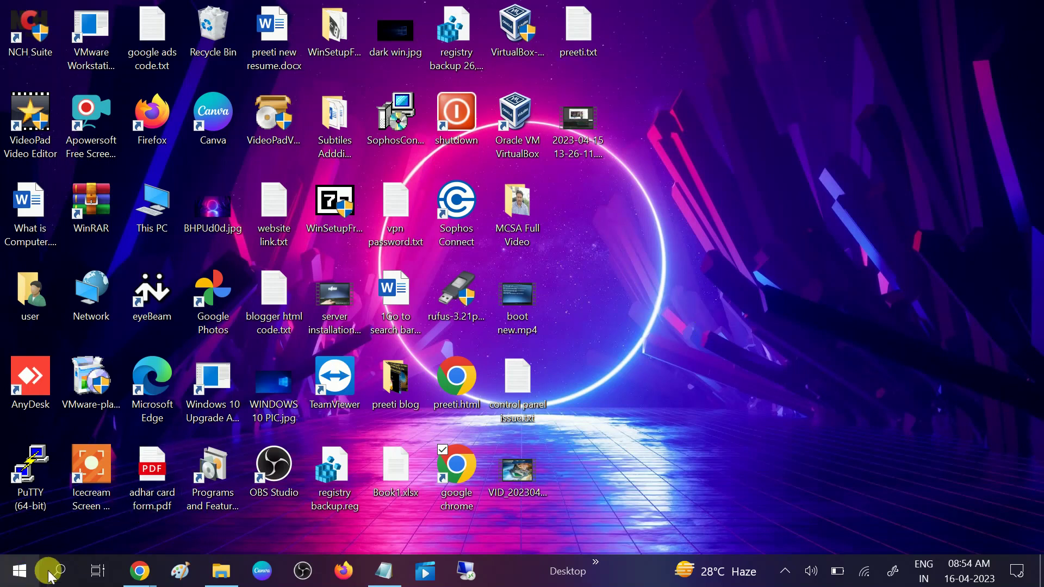
Search for 'control' and open Control Panel's All Control Panel Items window
click(66, 578)
text(c)
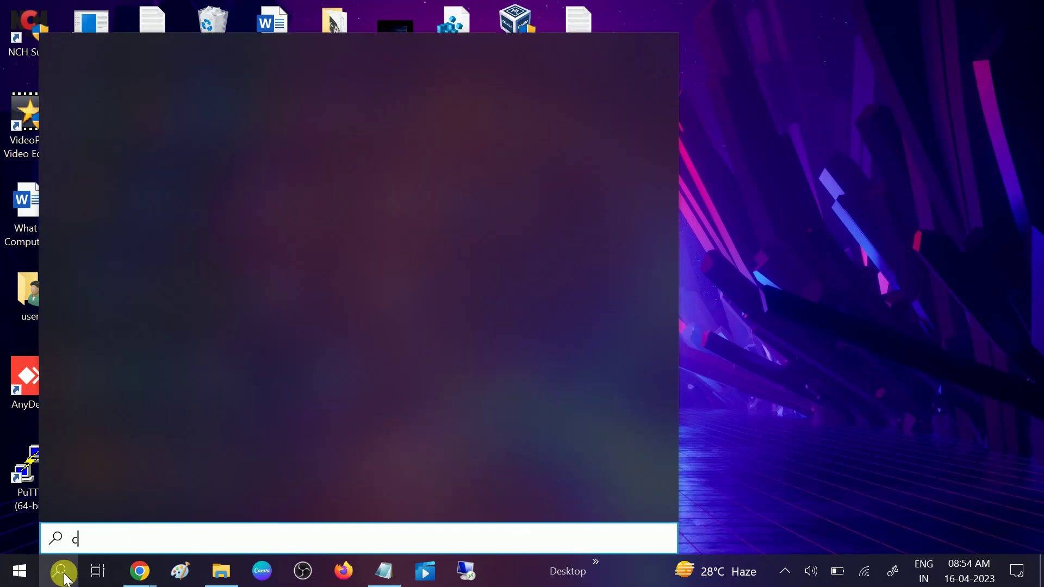
text(ontrol)
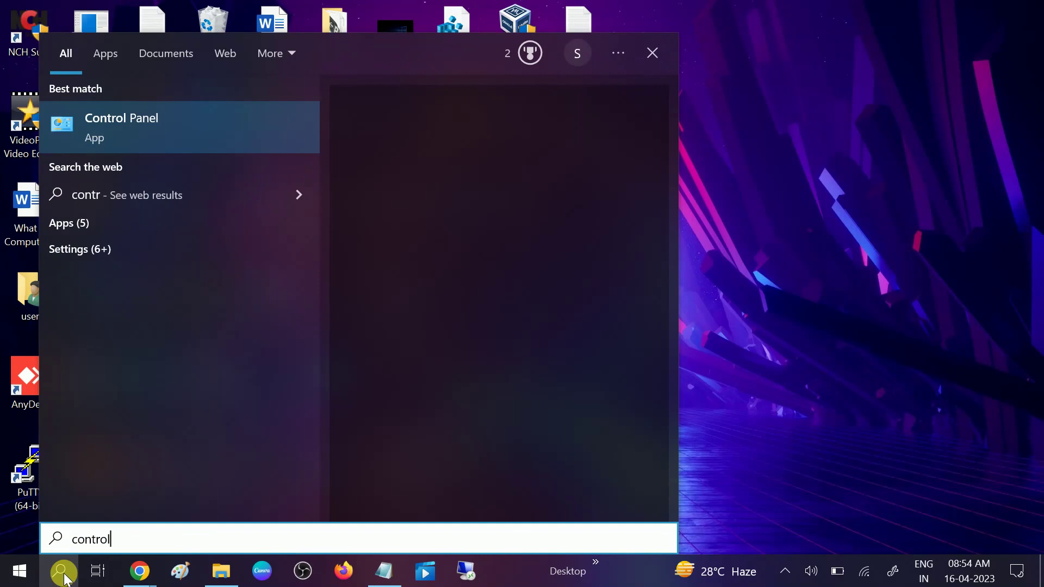
click(64, 577)
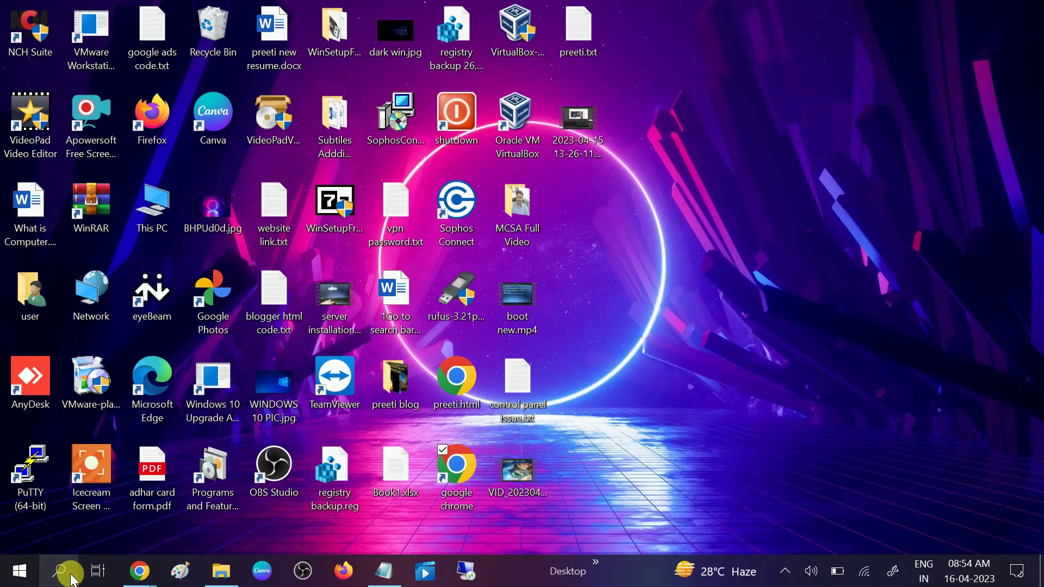
double_click(231, 513)
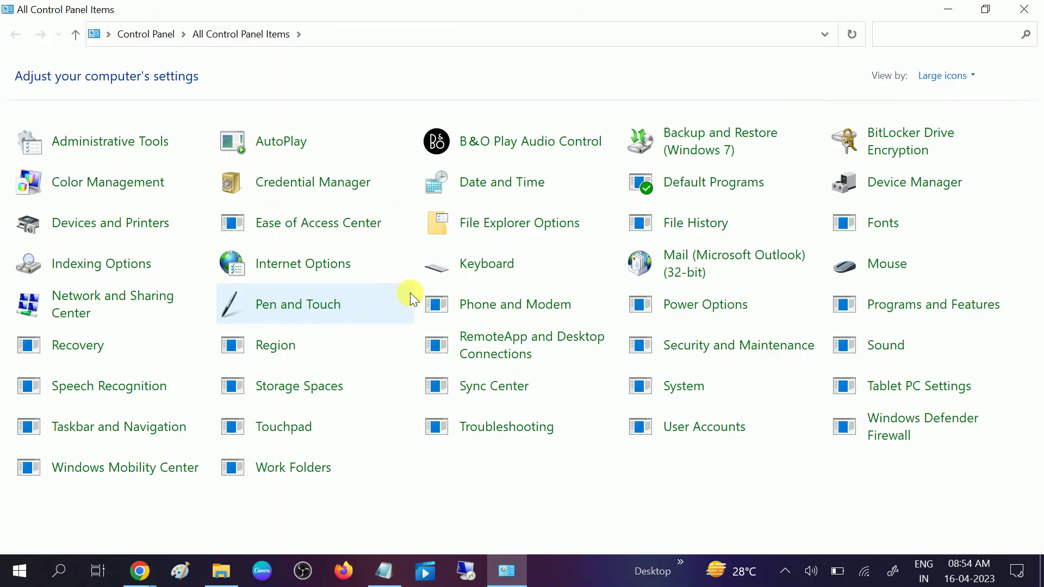
Keep the Large icons view and go through Programs and Features to the installed updates list
click(942, 76)
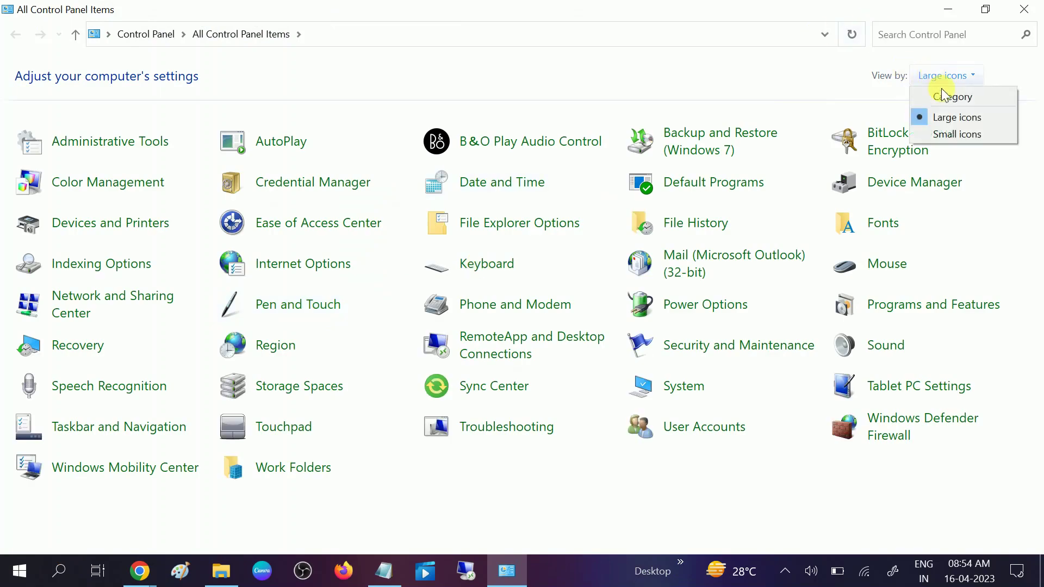
click(946, 116)
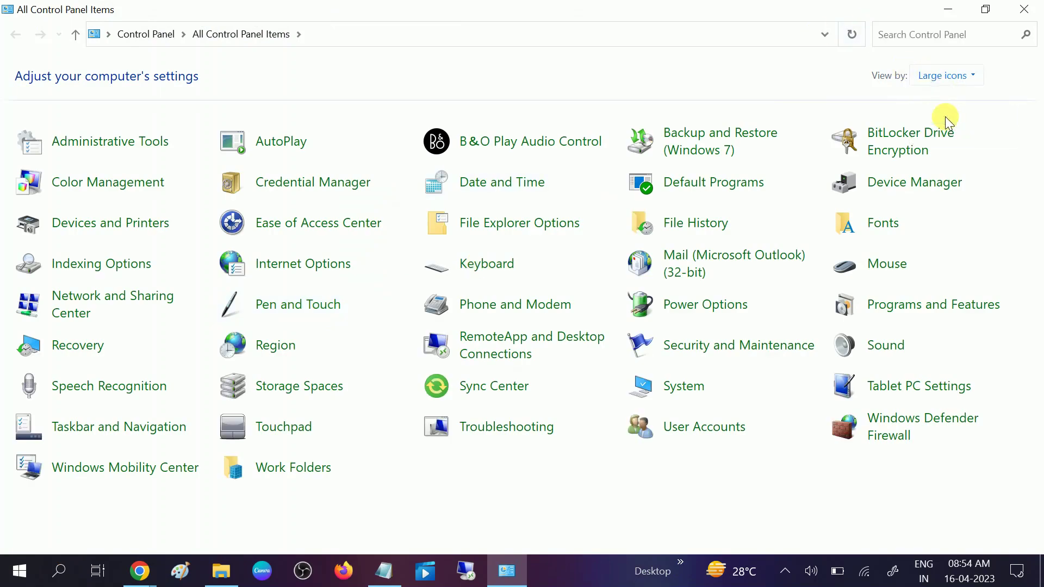
click(934, 307)
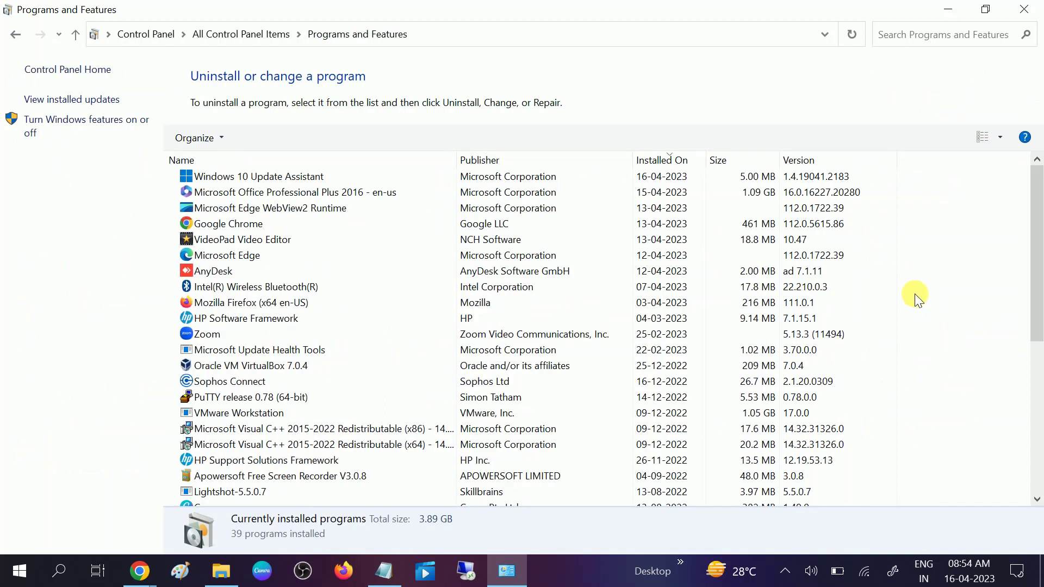
click(79, 109)
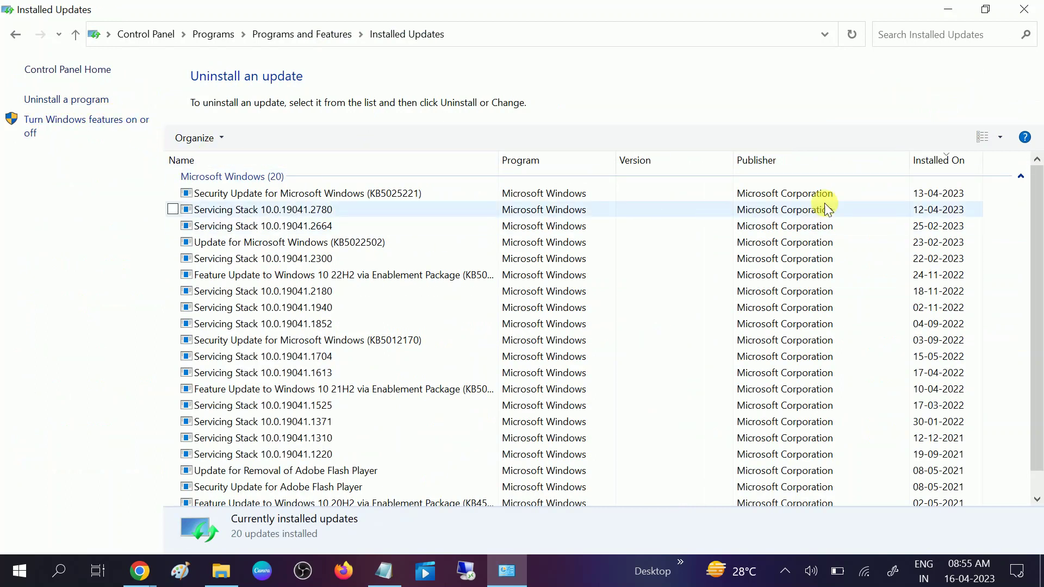
Sort installed updates newest first by Installed On, select KB5025221 then KB5022502, and close the window
click(936, 162)
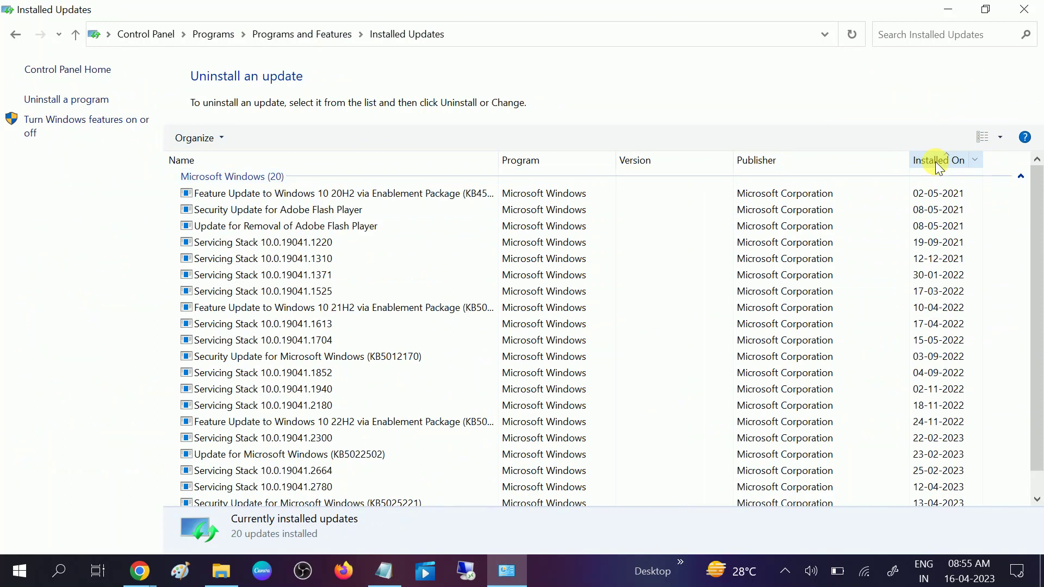
click(933, 160)
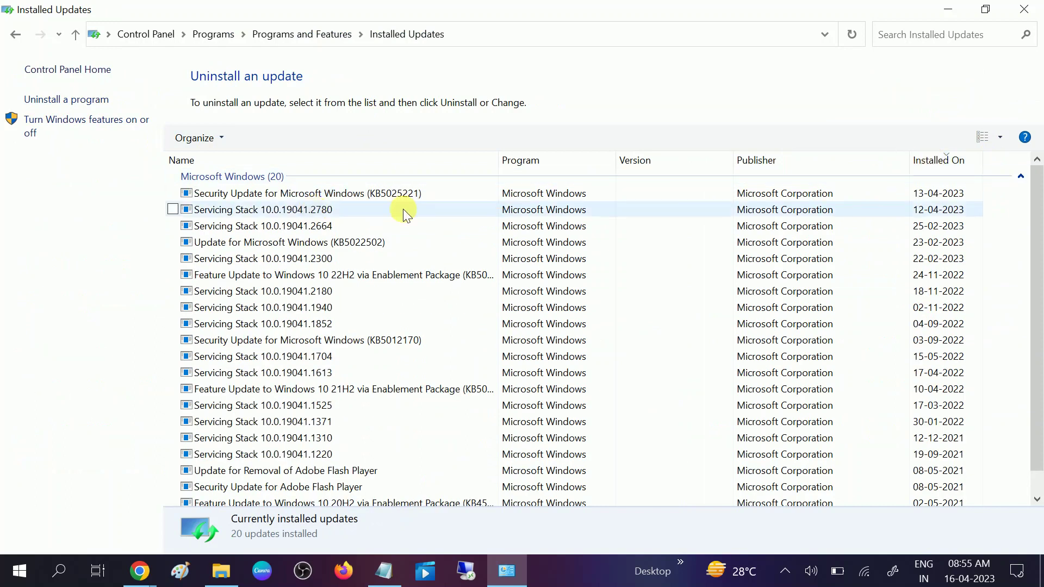
click(333, 202)
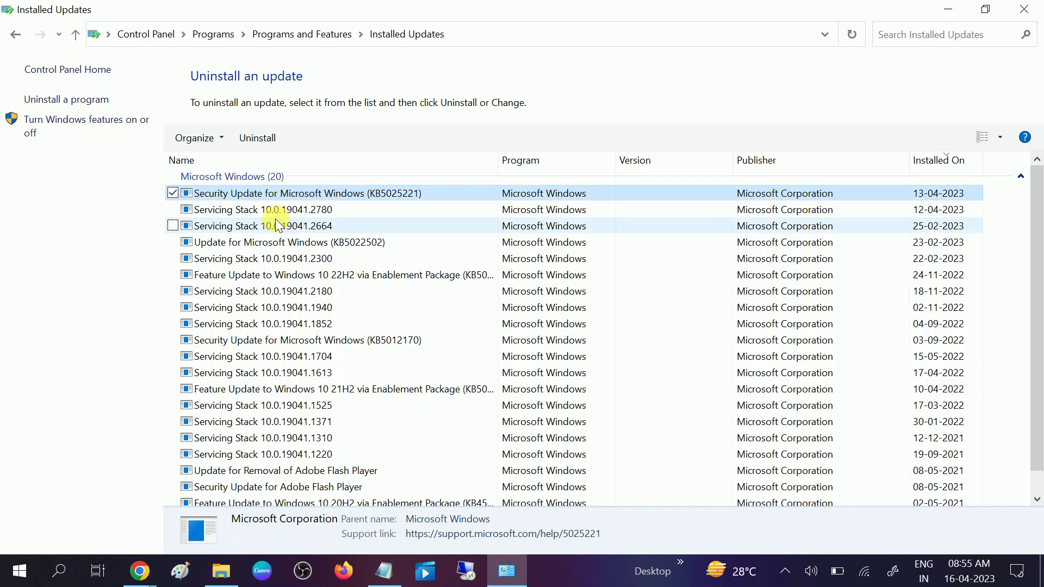
click(253, 243)
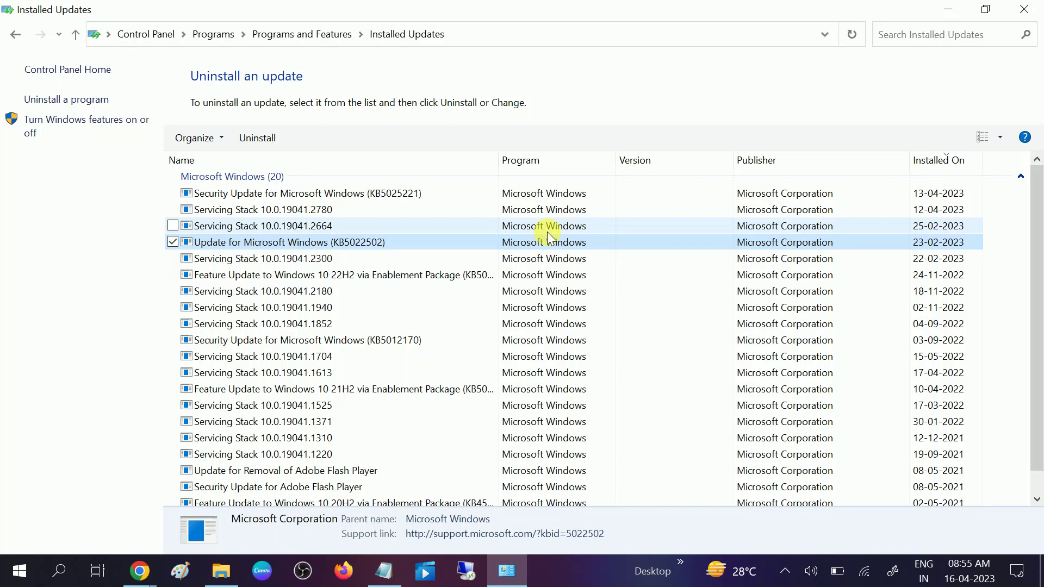
click(1032, 6)
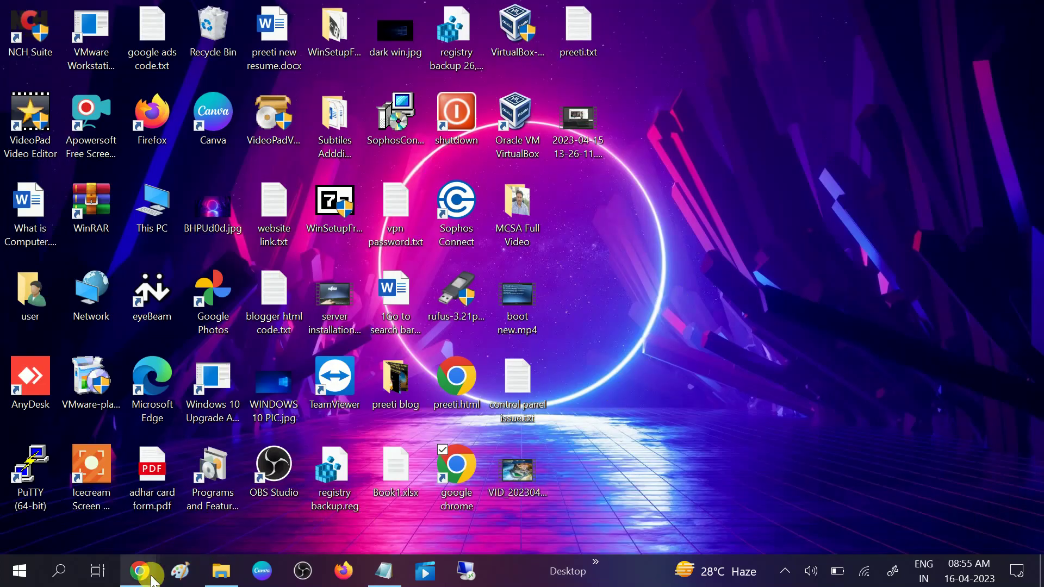
Restore the Chrome Download Windows 10 page, start the Update Assistant download again, and close Chrome
mouse_move(154, 580)
click(207, 496)
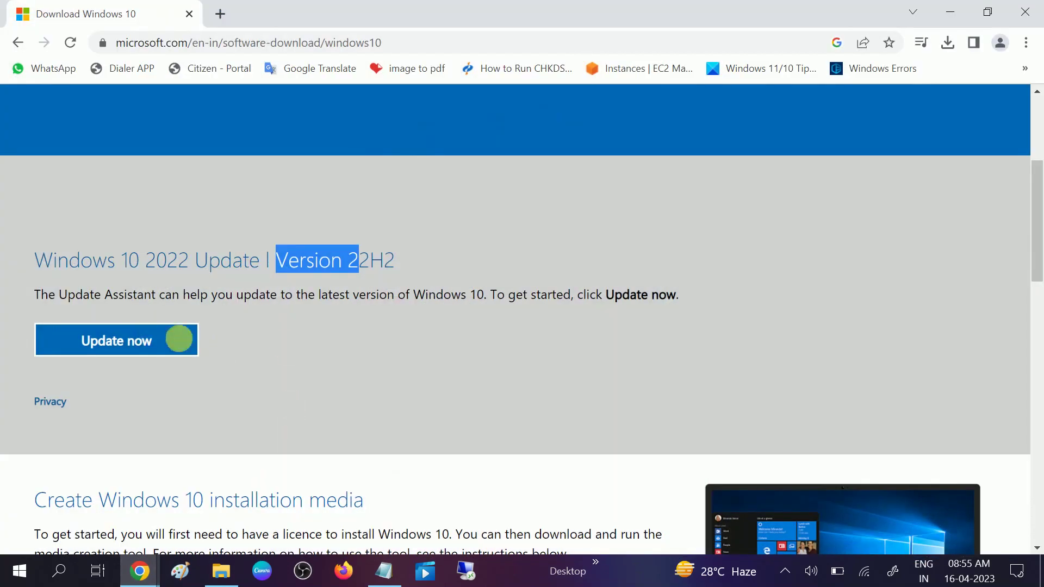
click(180, 342)
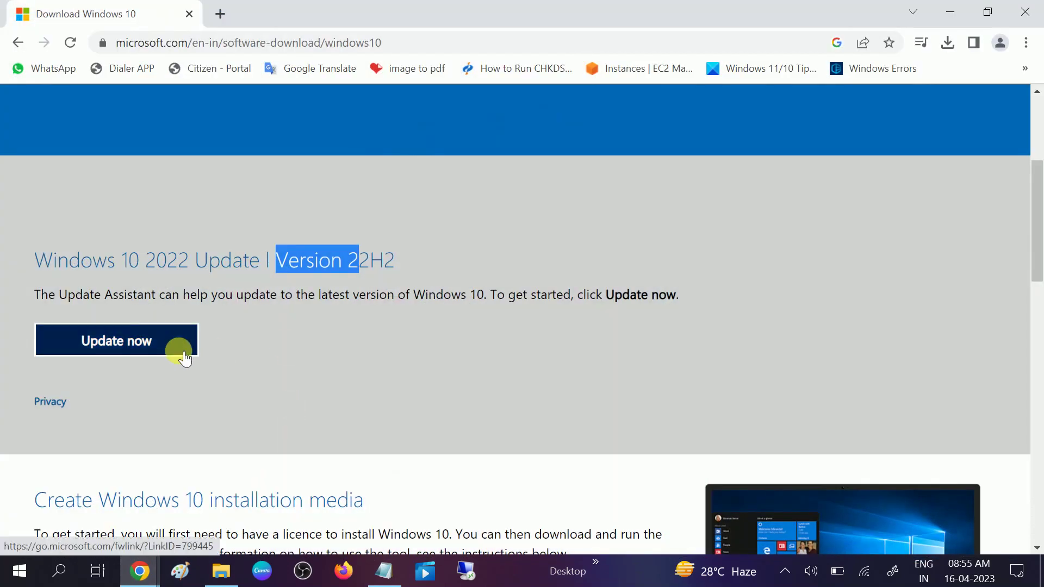
click(1033, 6)
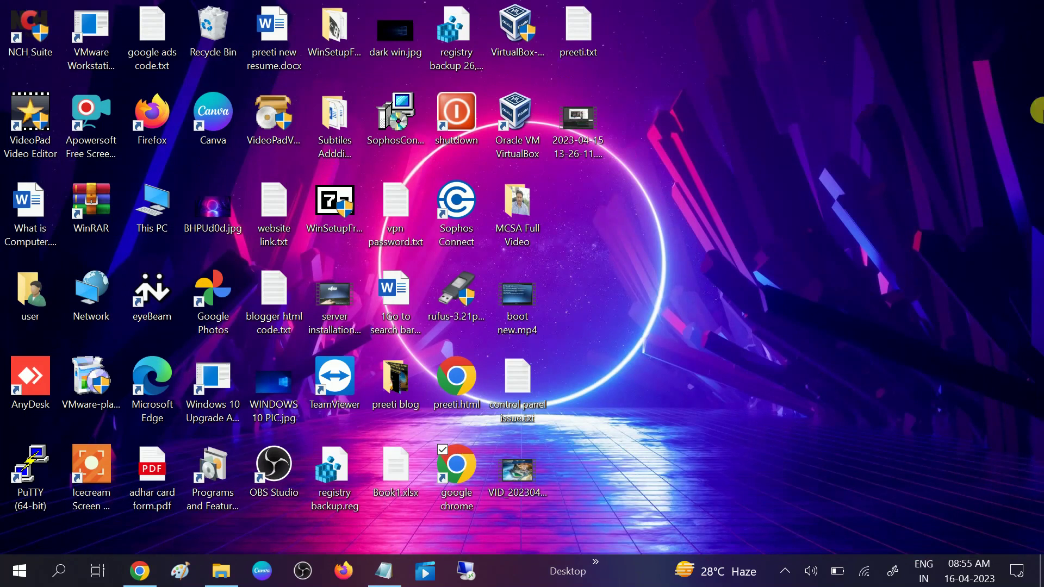
click(58, 576)
Search 'cmd' and launch Command Prompt as administrator, approving the UAC prompt
text(cmd)
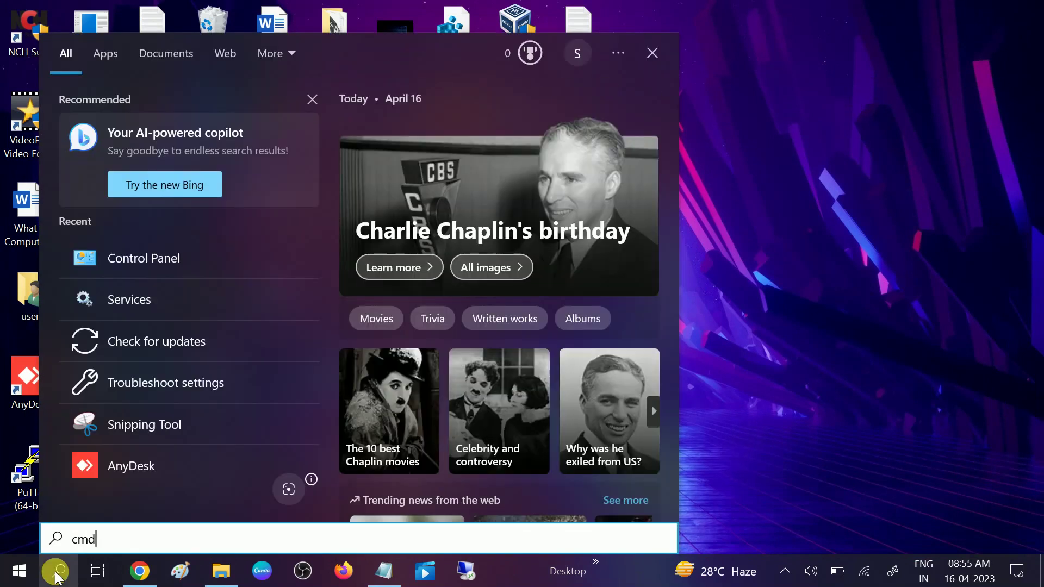
right_click(236, 118)
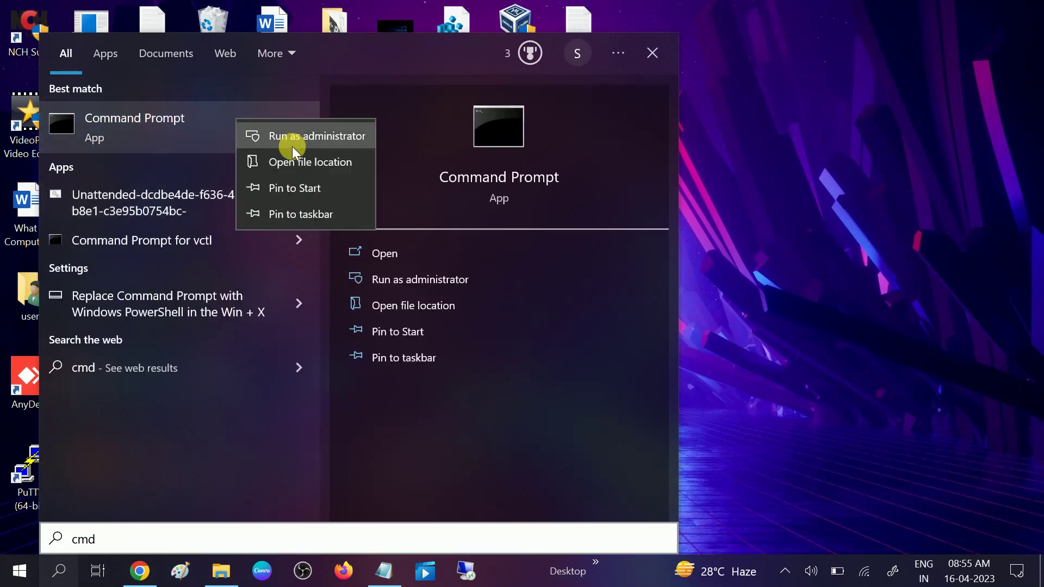
click(303, 140)
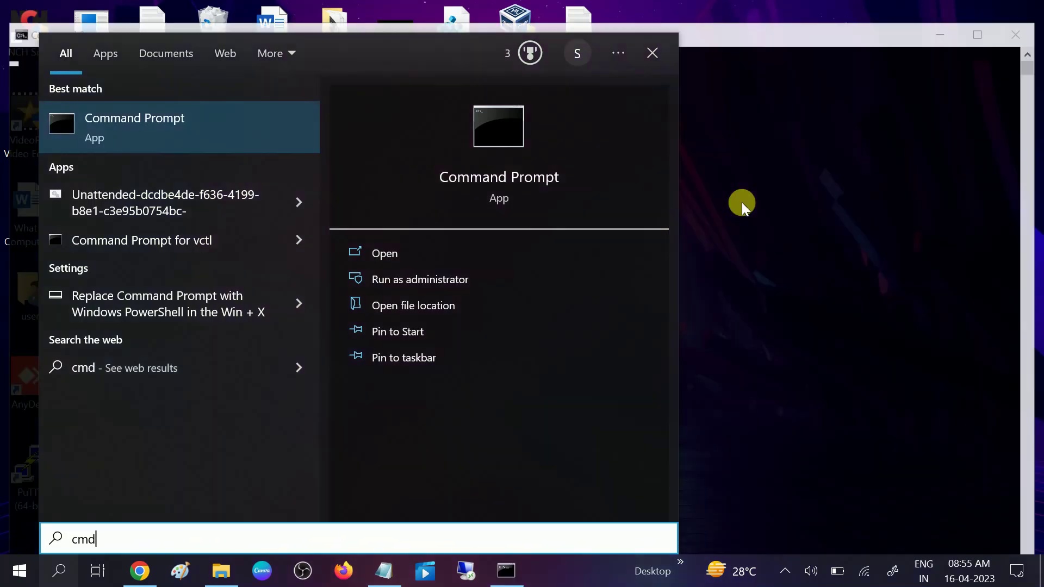
click(741, 210)
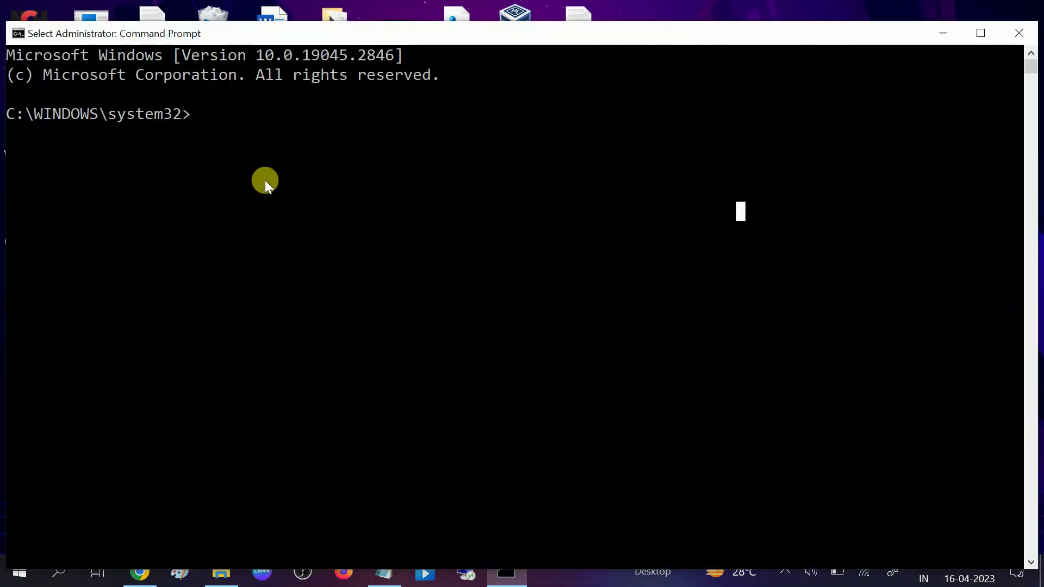
Run 'sfc /scannow' at the administrator prompt, correcting the typo before executing
text(sfc)
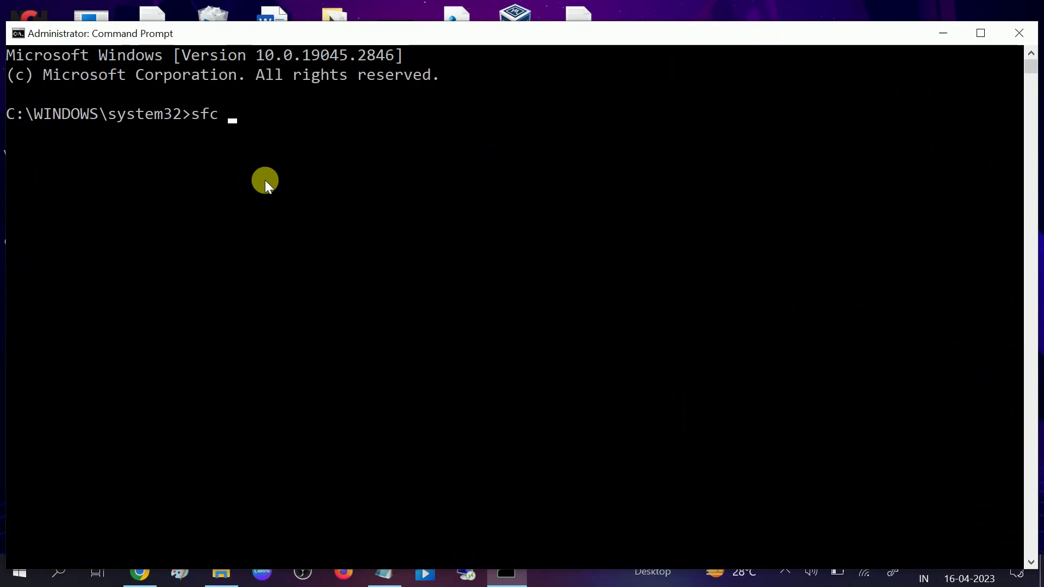
text( /scannp)
key(BackSpace)
text(ow)
key(Return)
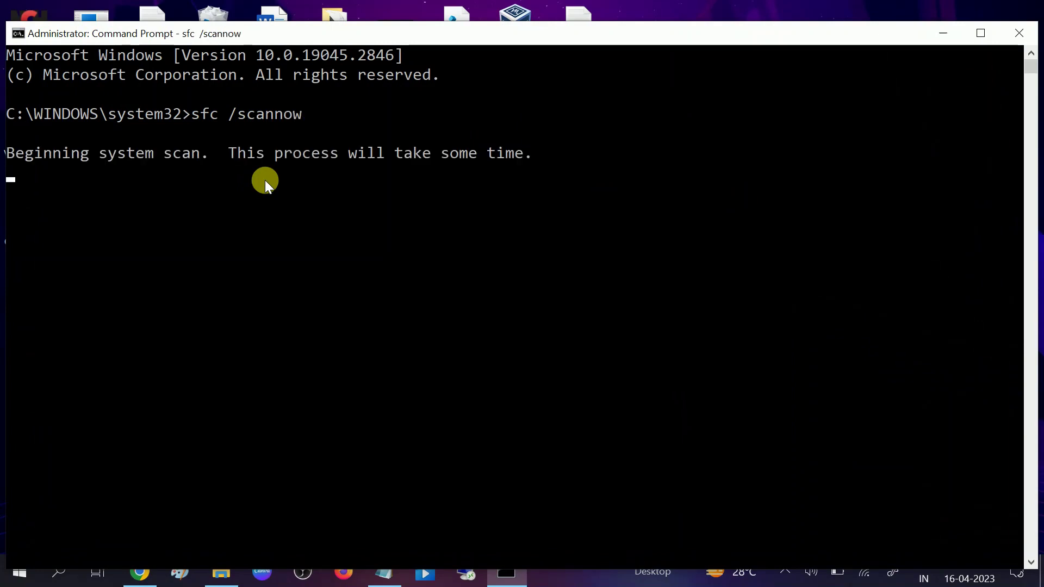